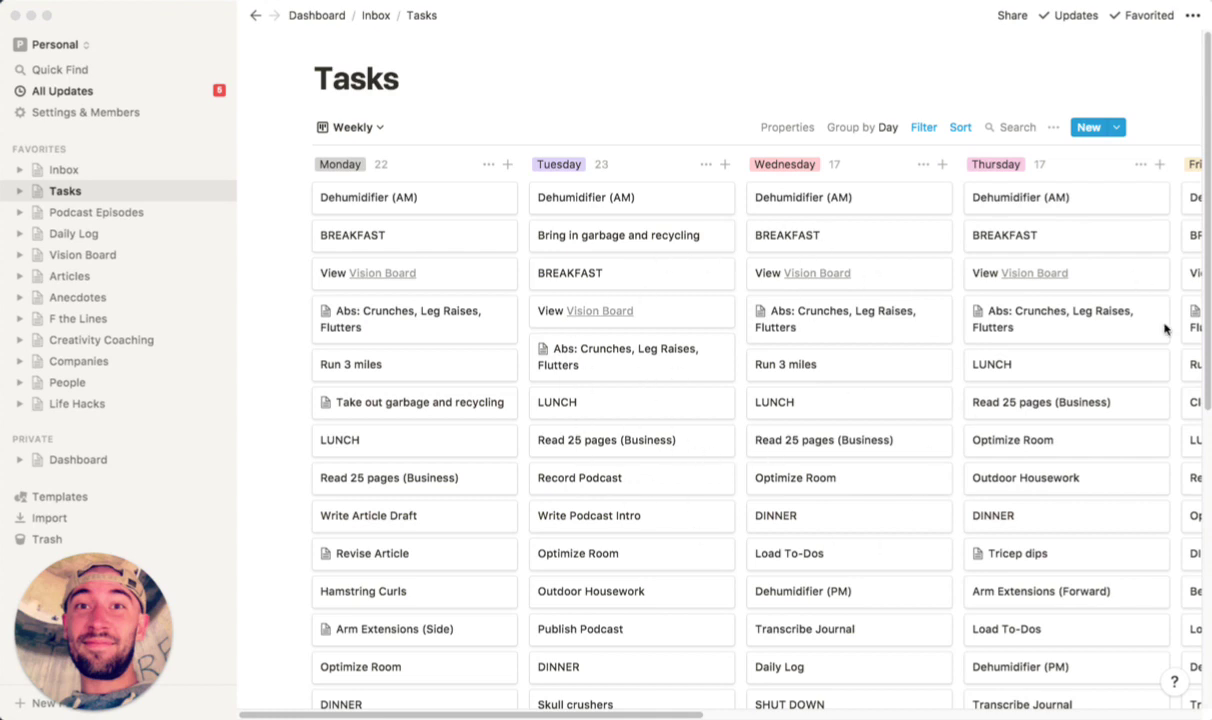
Step: Switch to the Exploring Notion workspace
click(1202, 302)
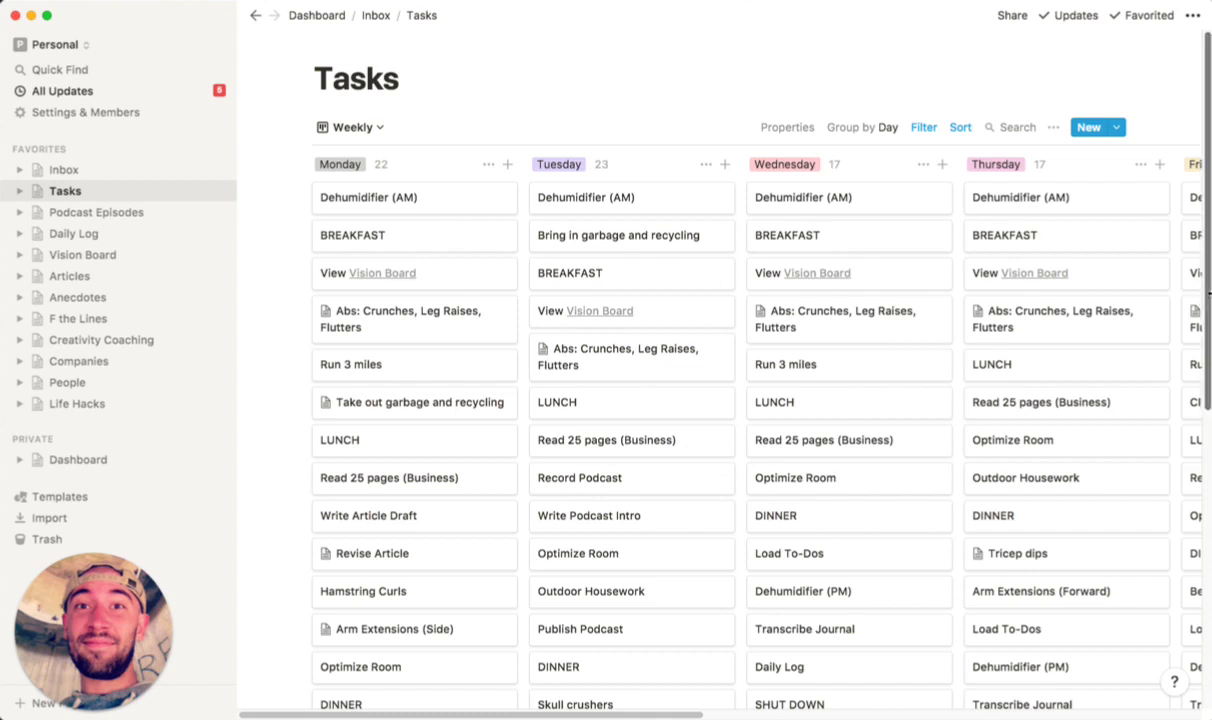
scroll(1190, 380, down, 6)
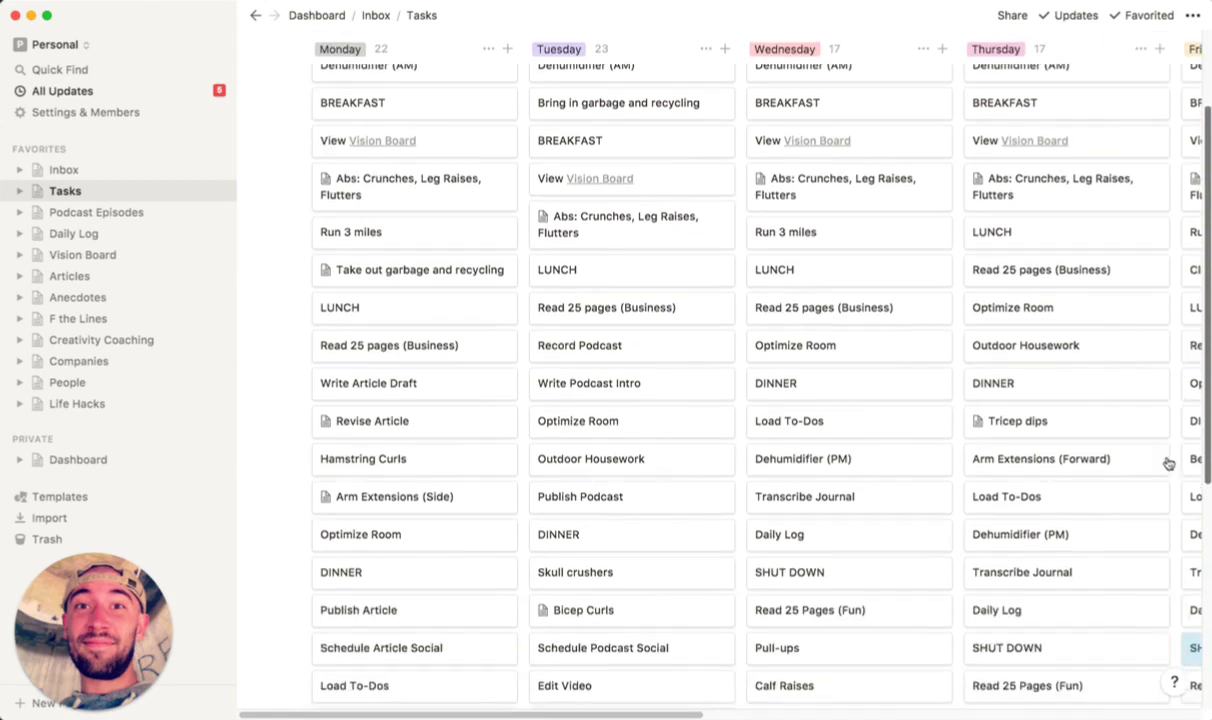
scroll(1153, 509, down, 5)
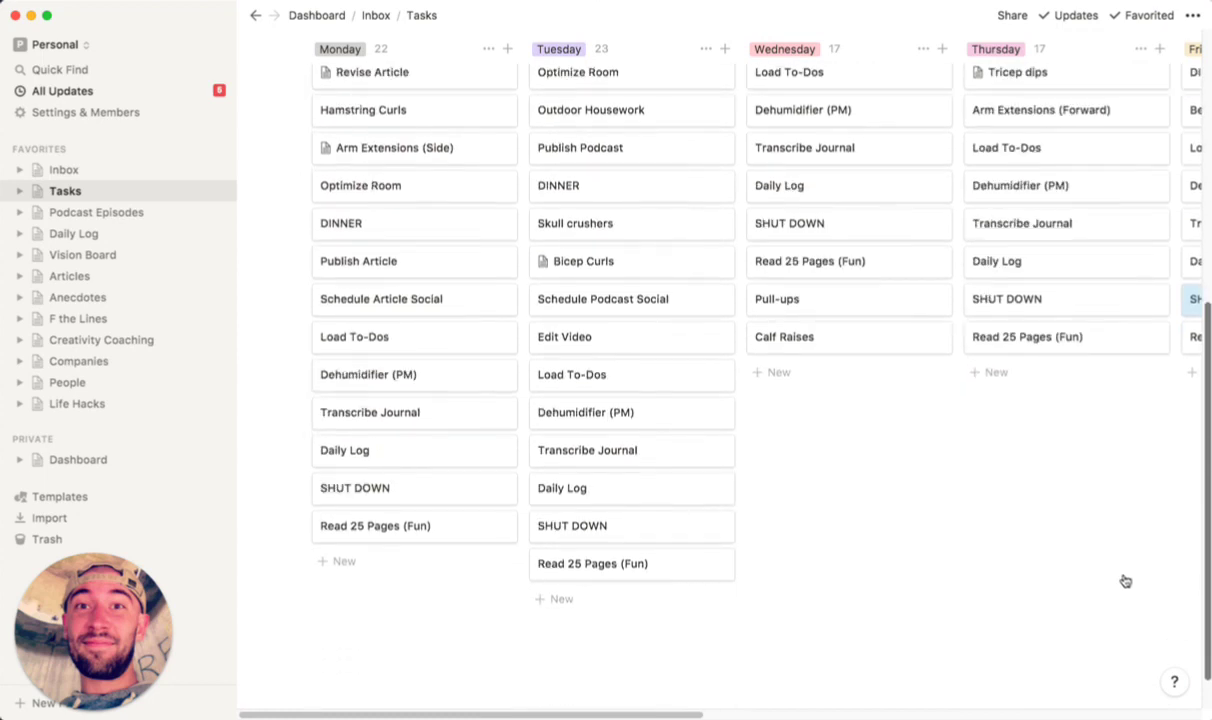
scroll(1124, 570, up, 3)
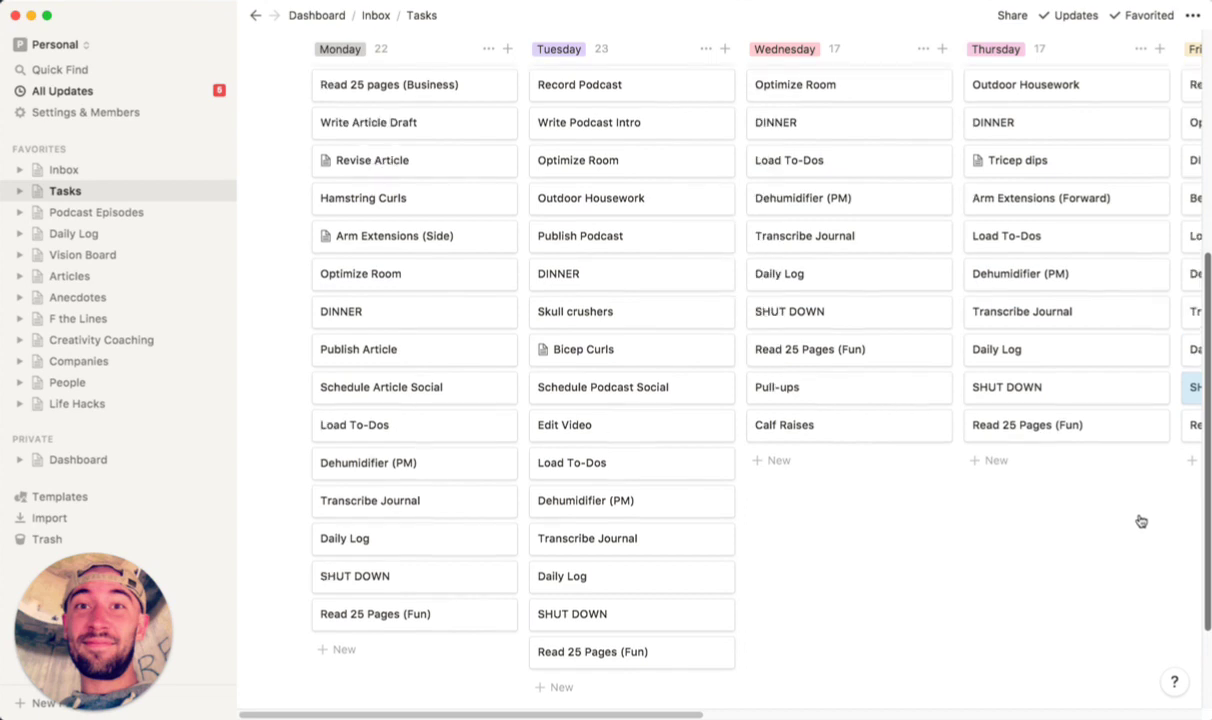
scroll(1143, 519, up, 1)
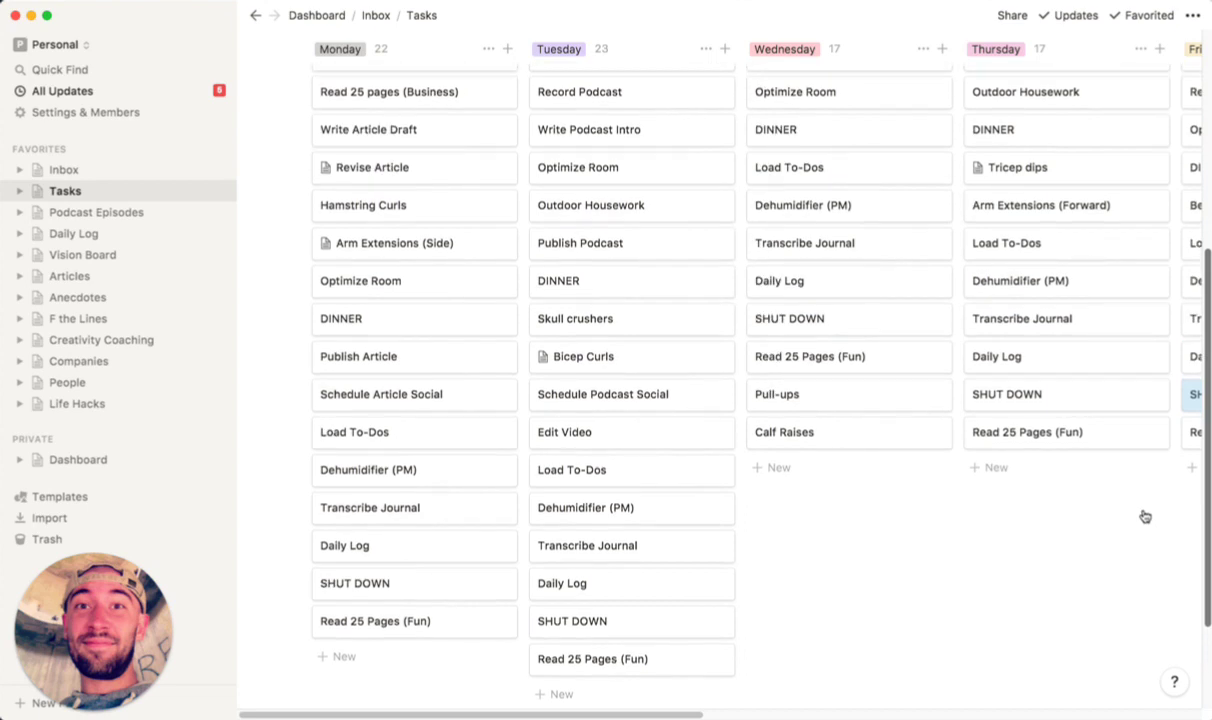
scroll(1148, 509, up, 5)
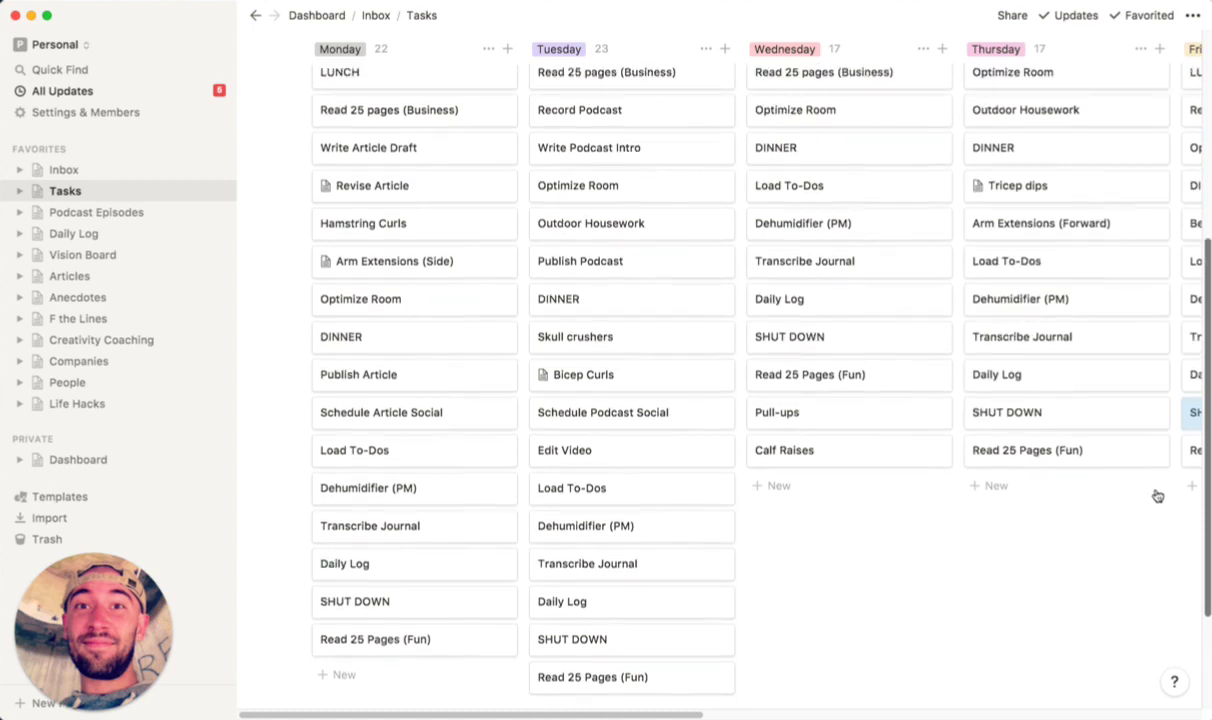
scroll(1170, 446, up, 15)
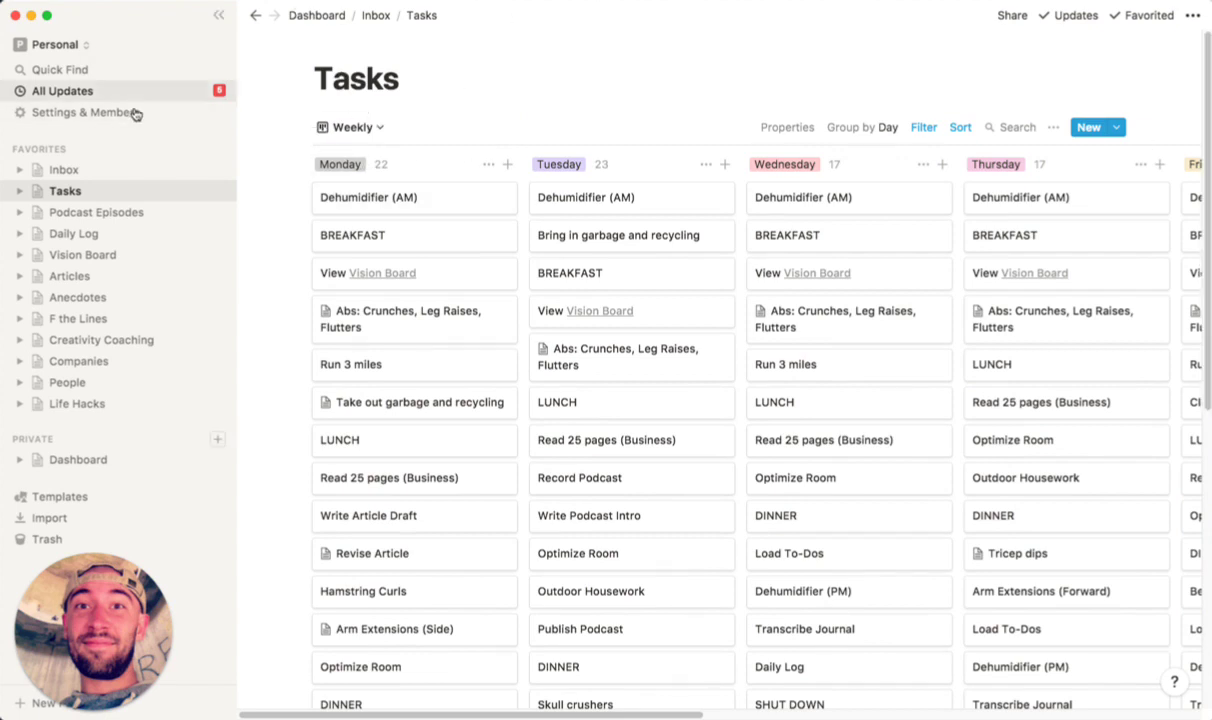
click(100, 46)
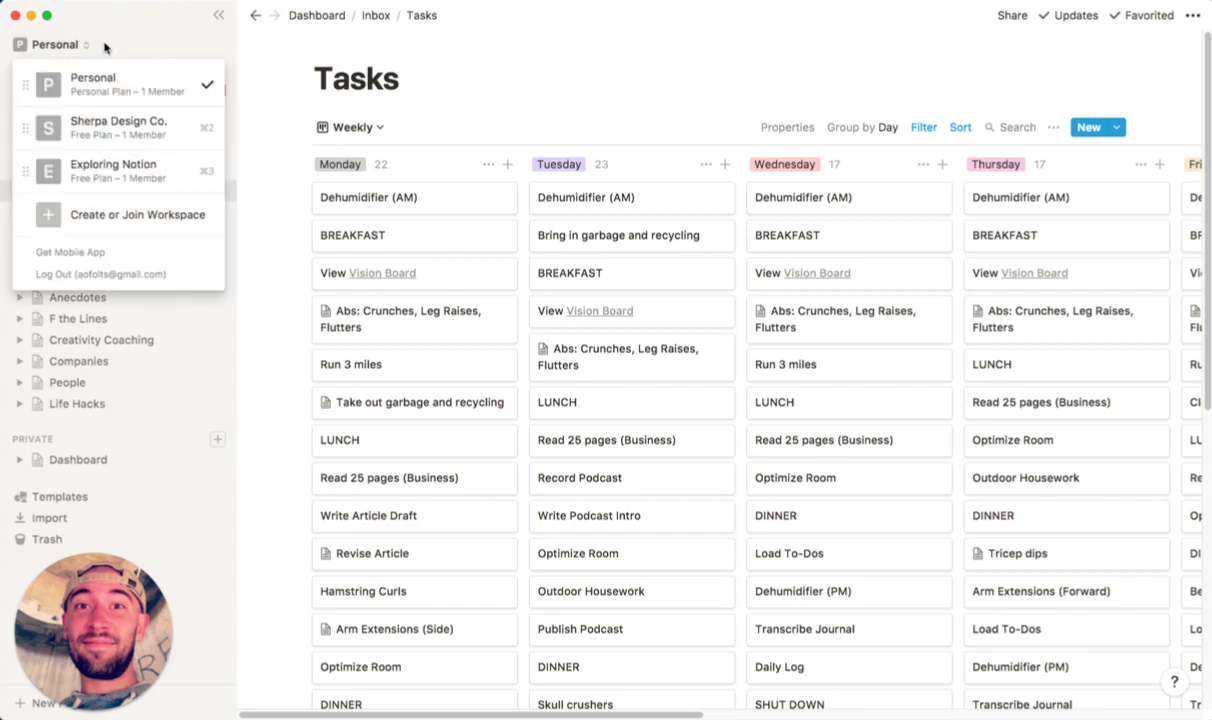
click(140, 170)
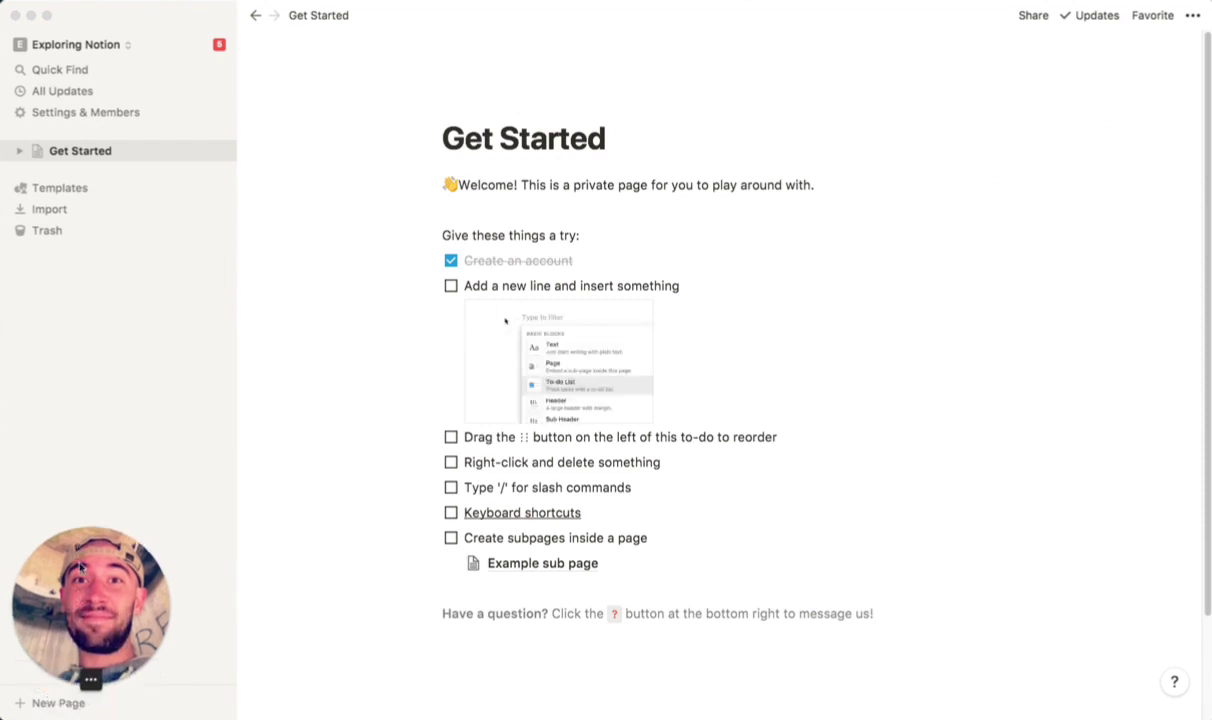
Step: Create a new page titled 'Tasks' as a board database
click(57, 706)
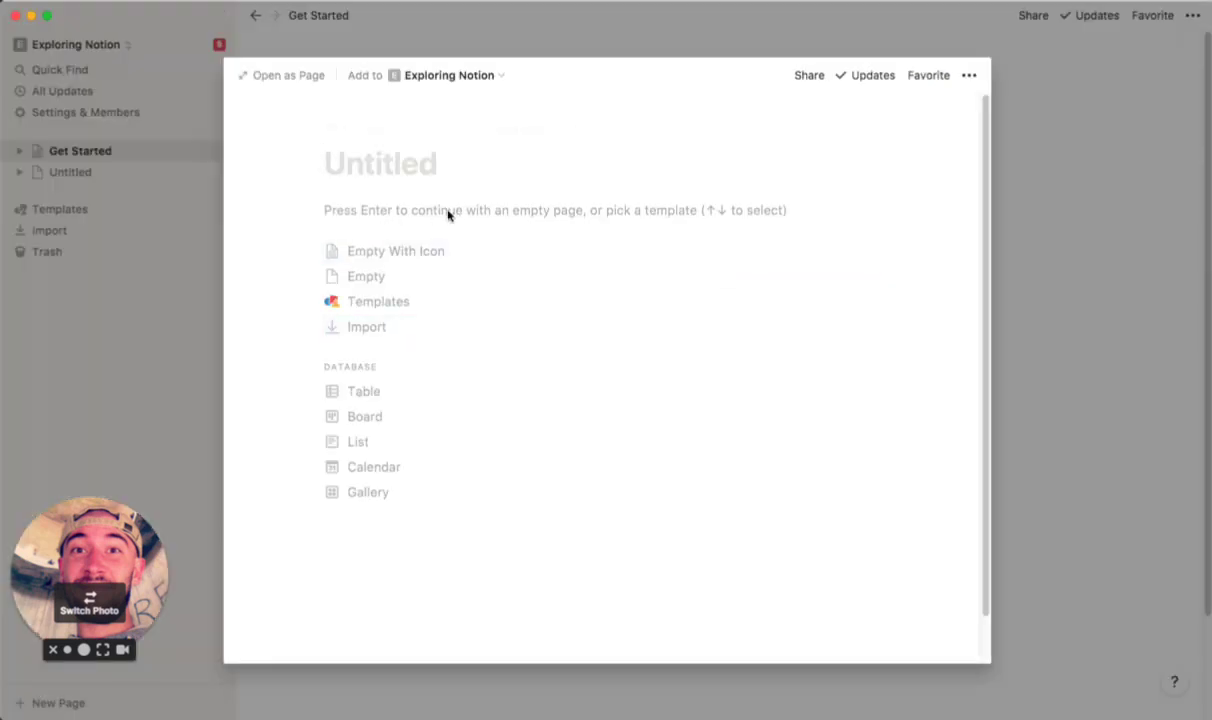
text(Tasks)
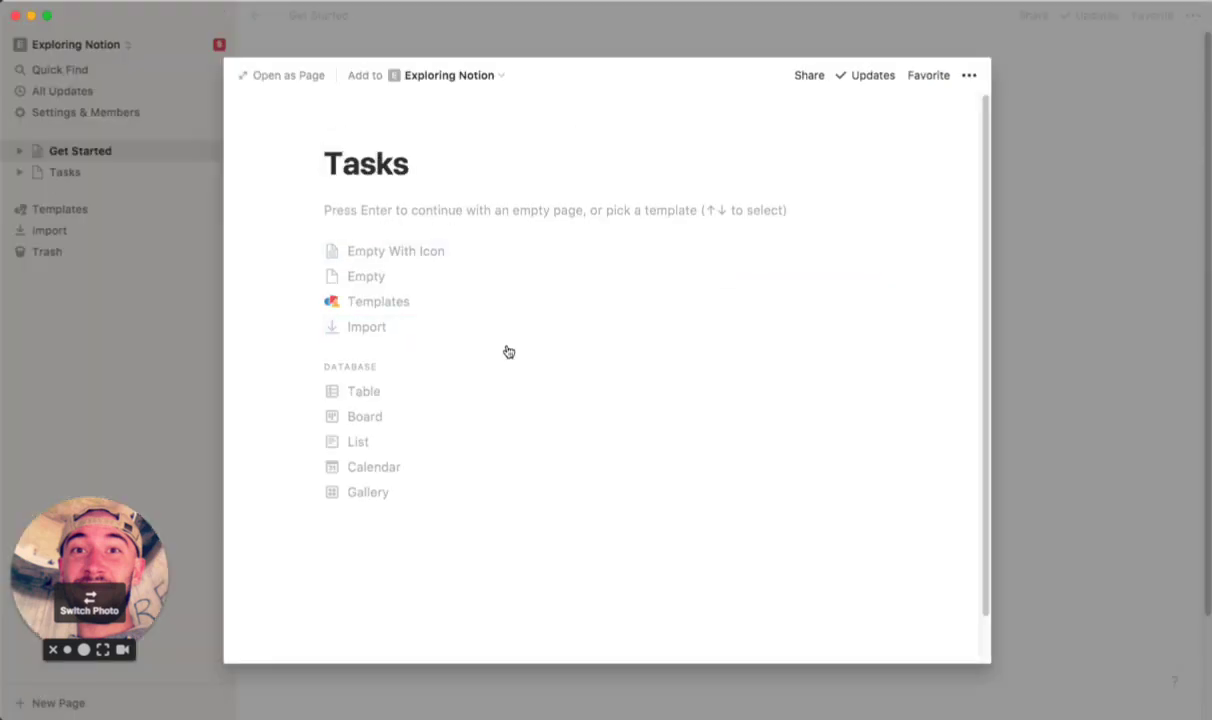
key(Down)
key(Down)
key(Down)
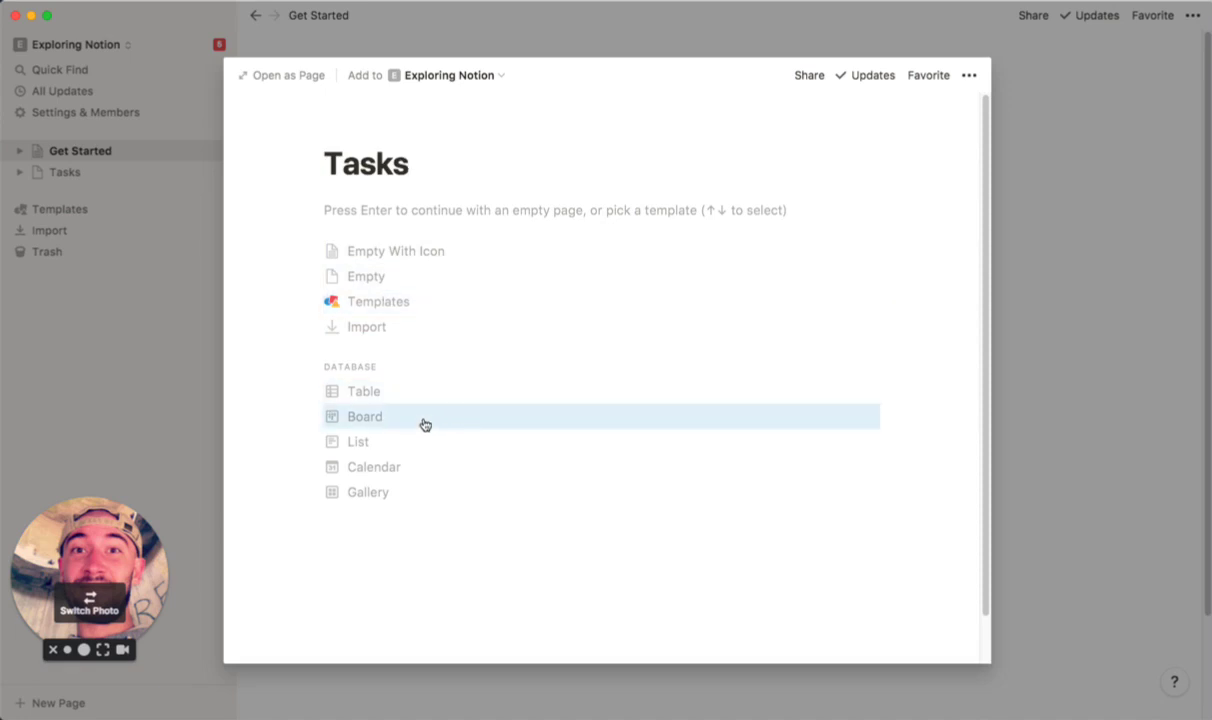
click(655, 417)
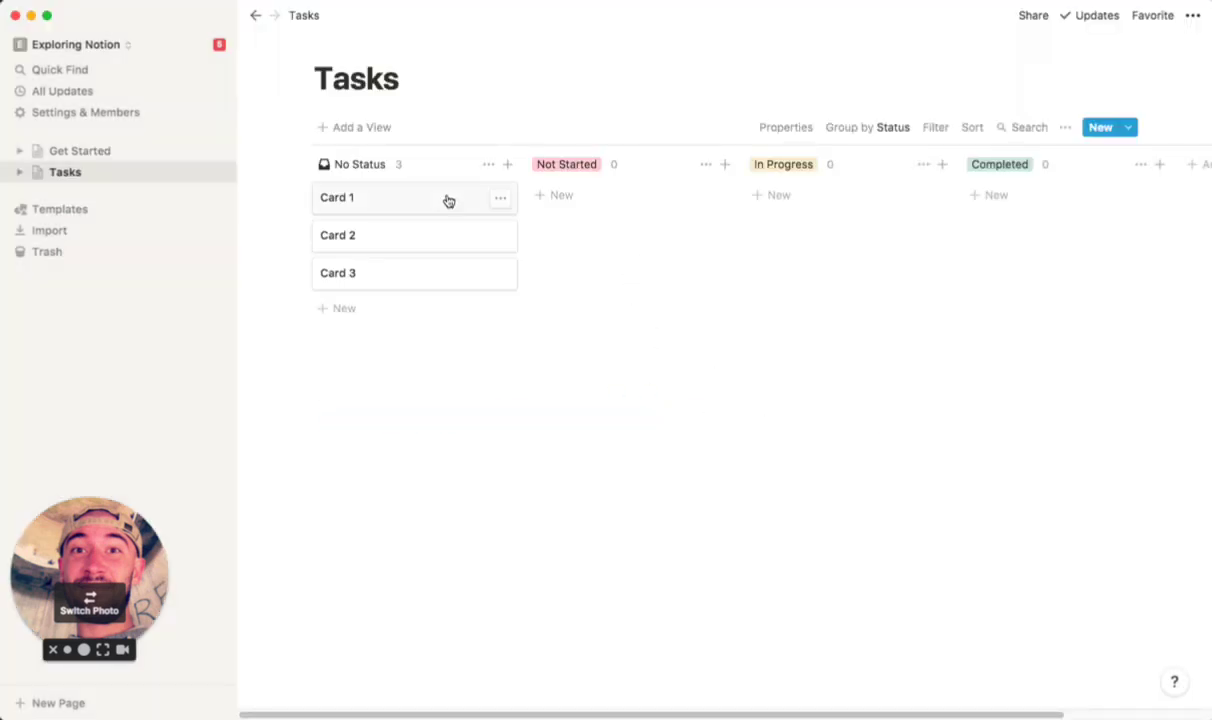
Step: Delete Card 1 and Card 2 from the Tasks board
click(500, 197)
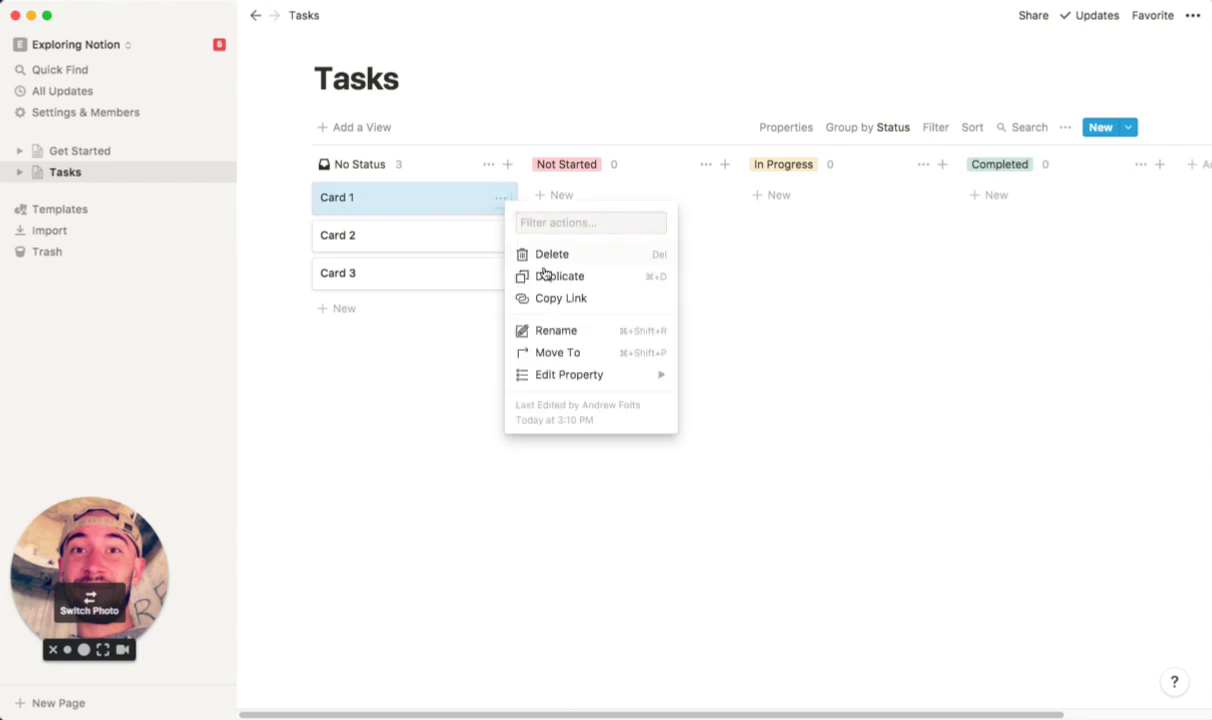
click(551, 253)
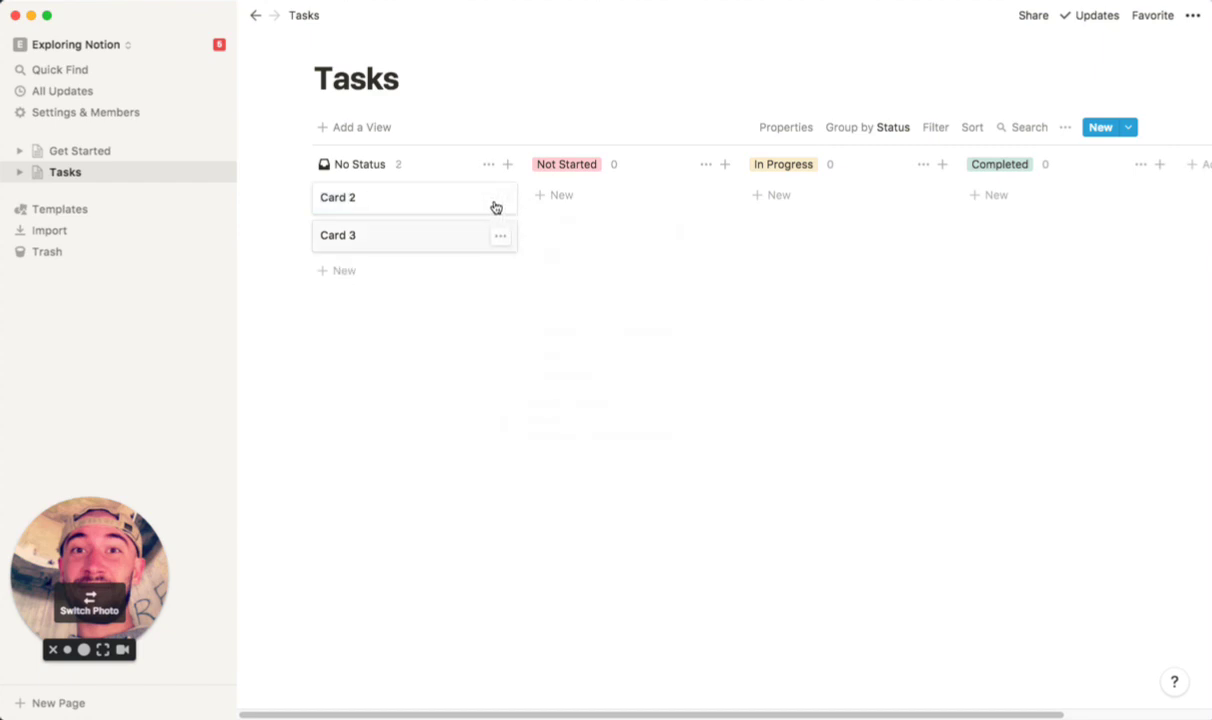
click(500, 198)
click(536, 256)
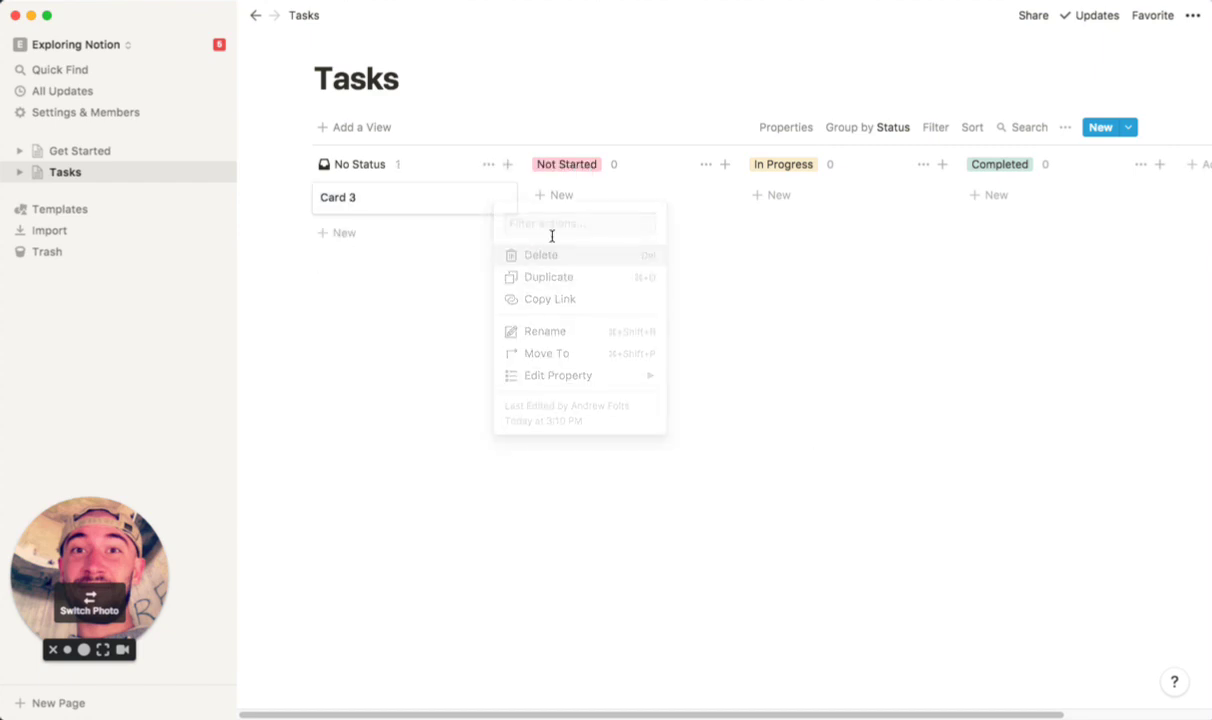
Step: Rename Card 3 to 'BREAKFAST'
click(419, 208)
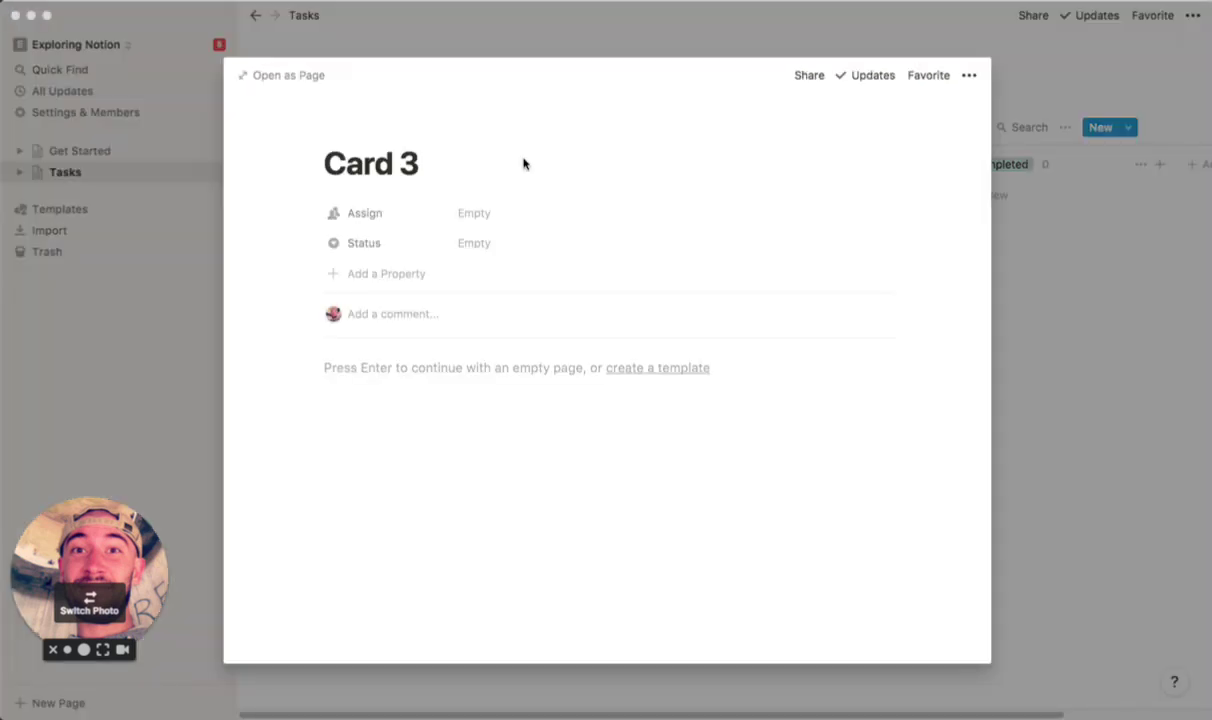
click(413, 136)
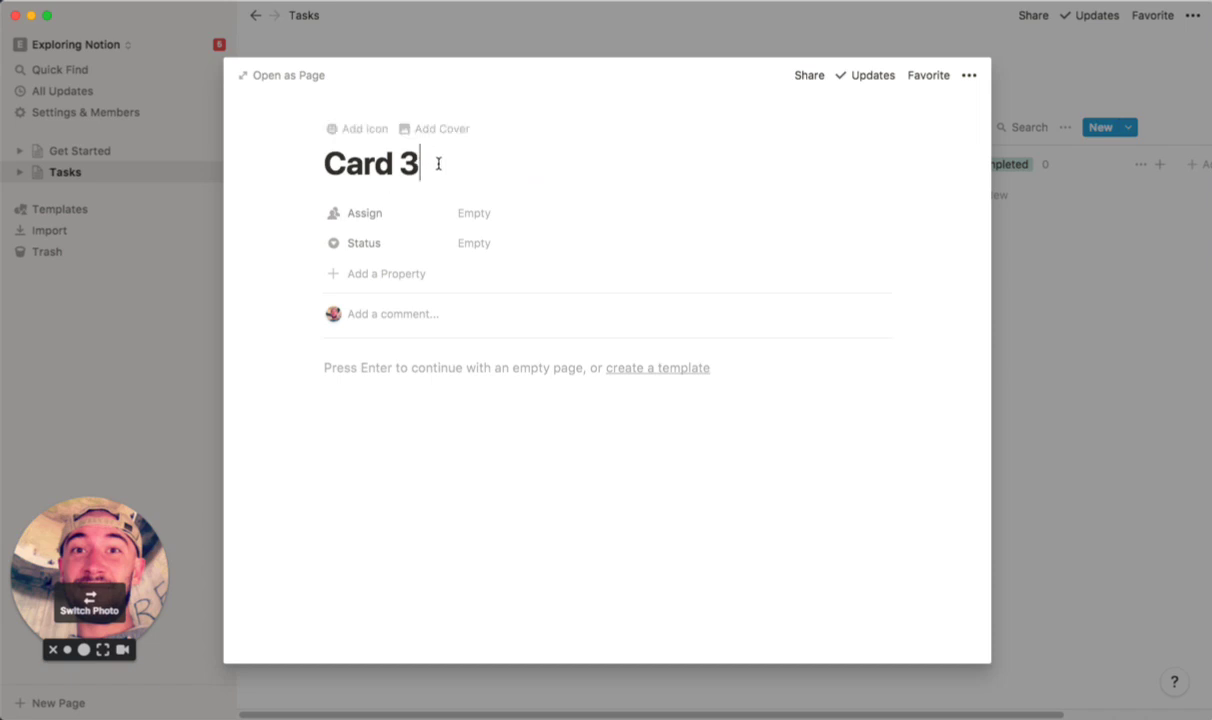
triple_click(327, 162)
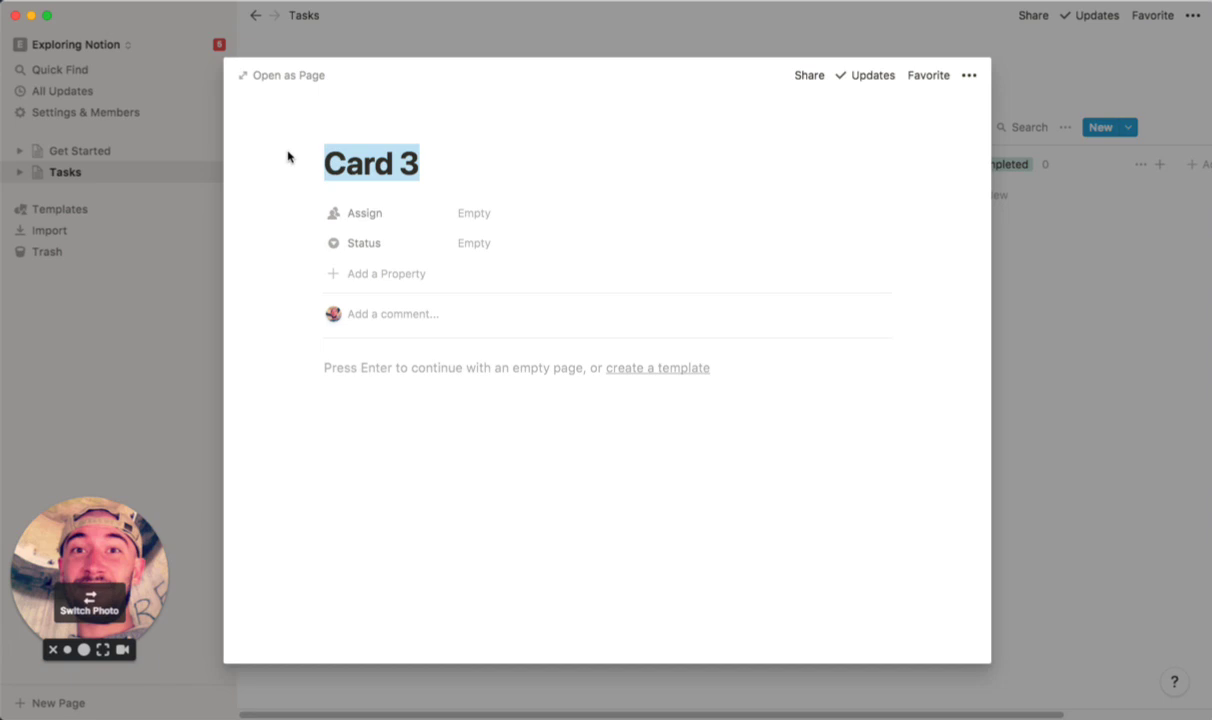
text(BREAKFAST)
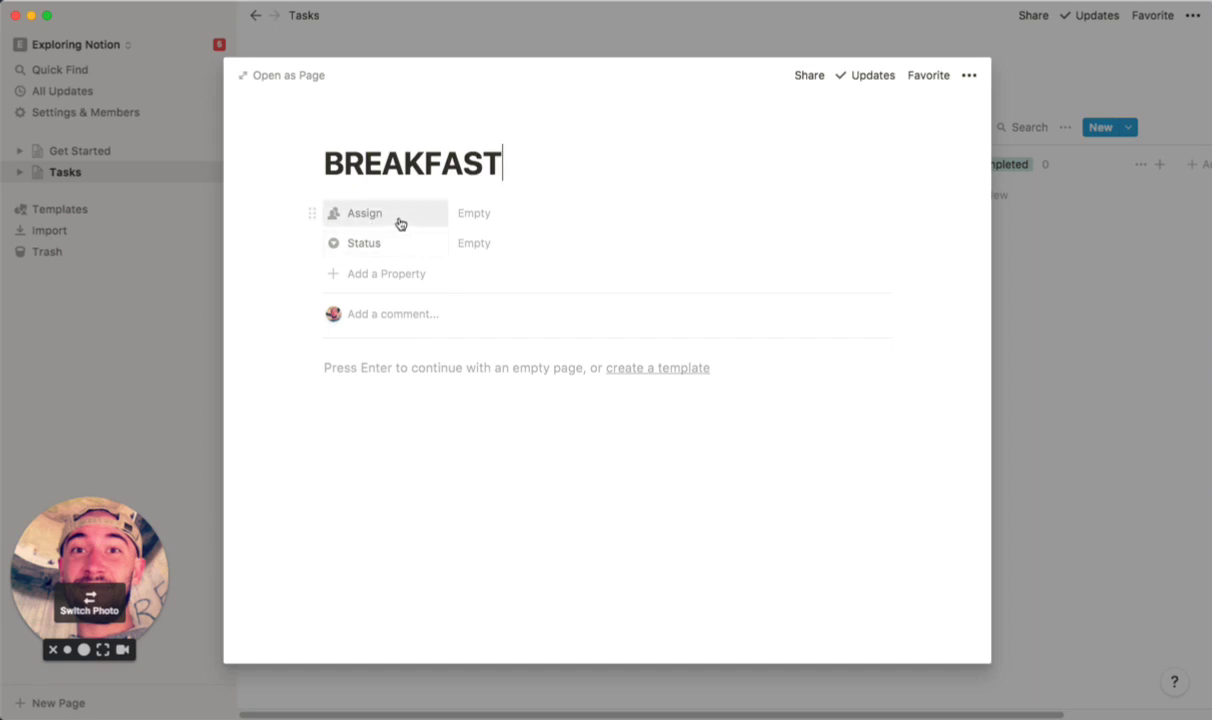
Step: Change the Assign property to a multi-select
click(396, 222)
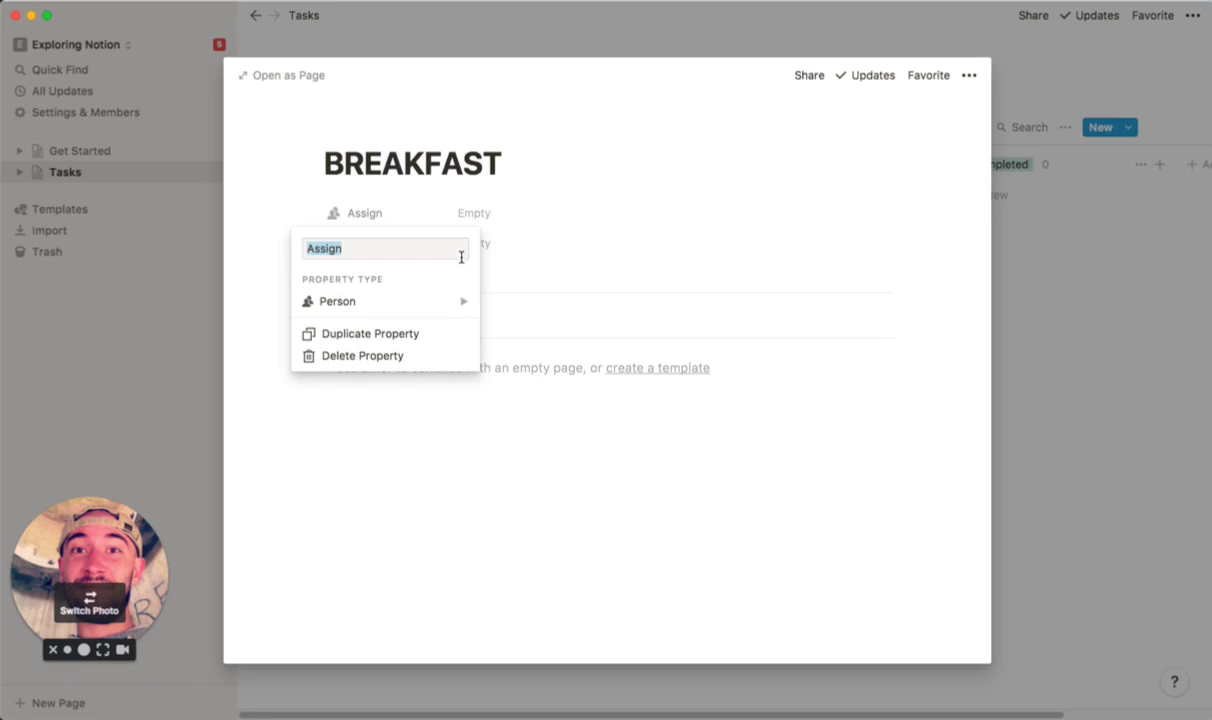
mouse_move(433, 301)
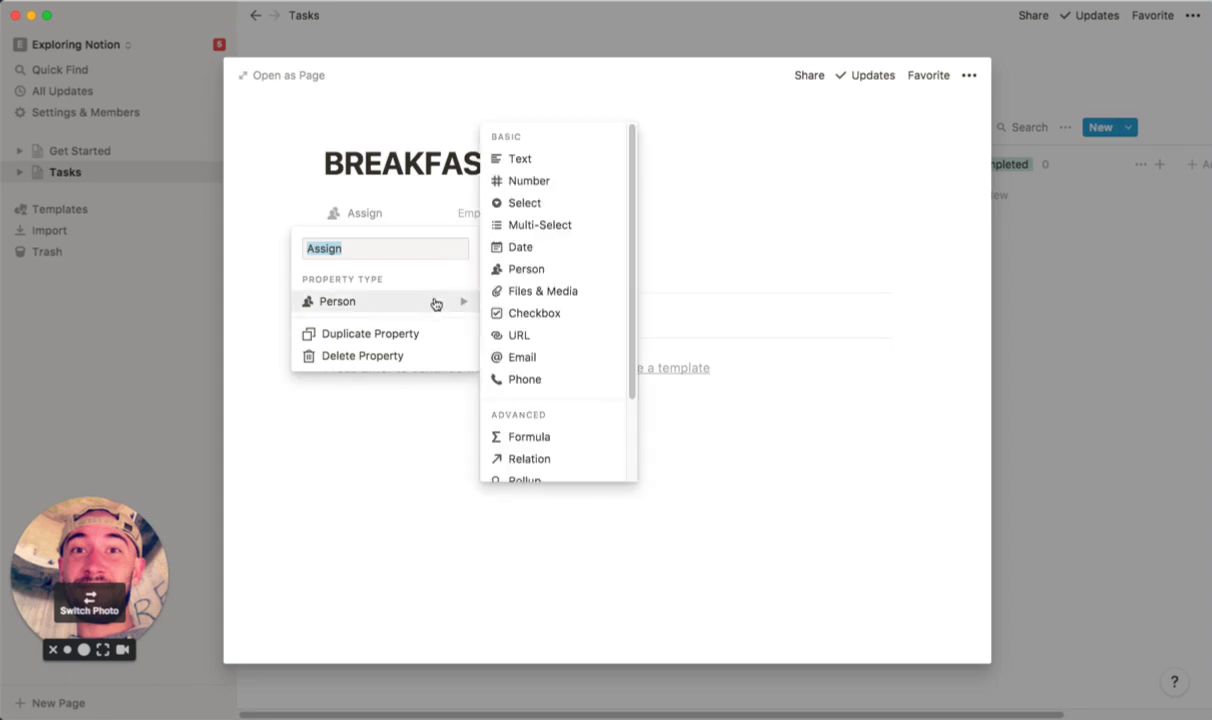
click(563, 228)
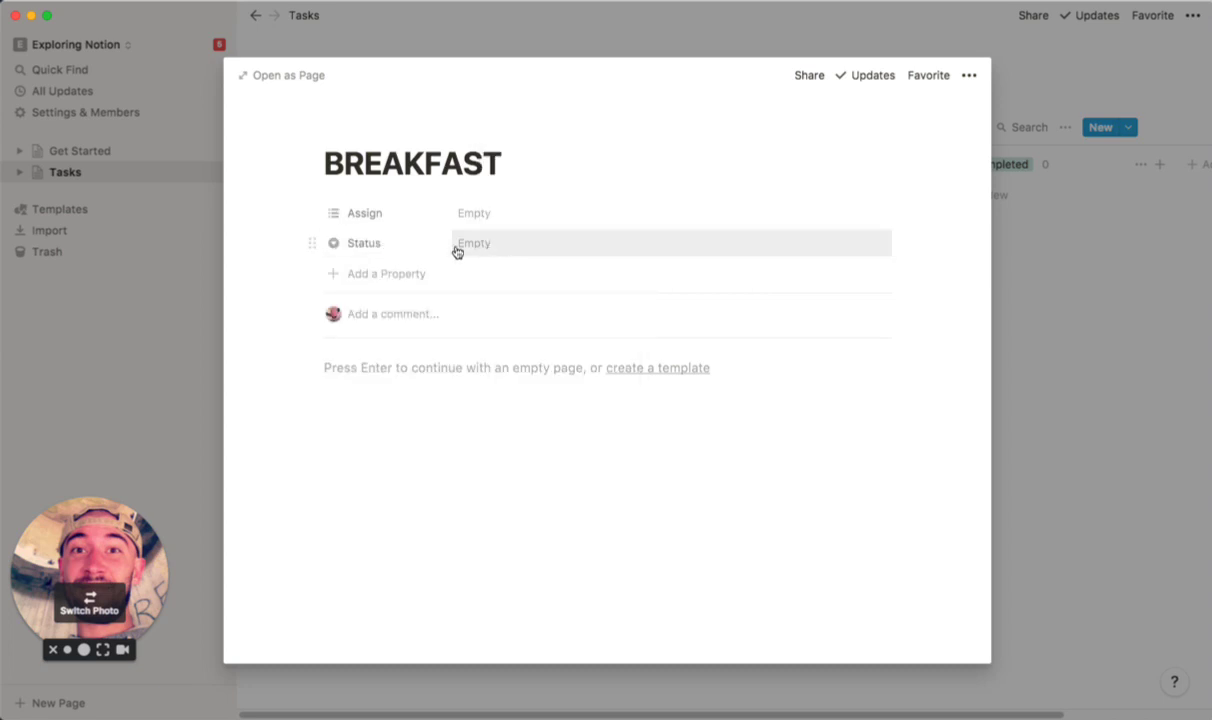
click(412, 245)
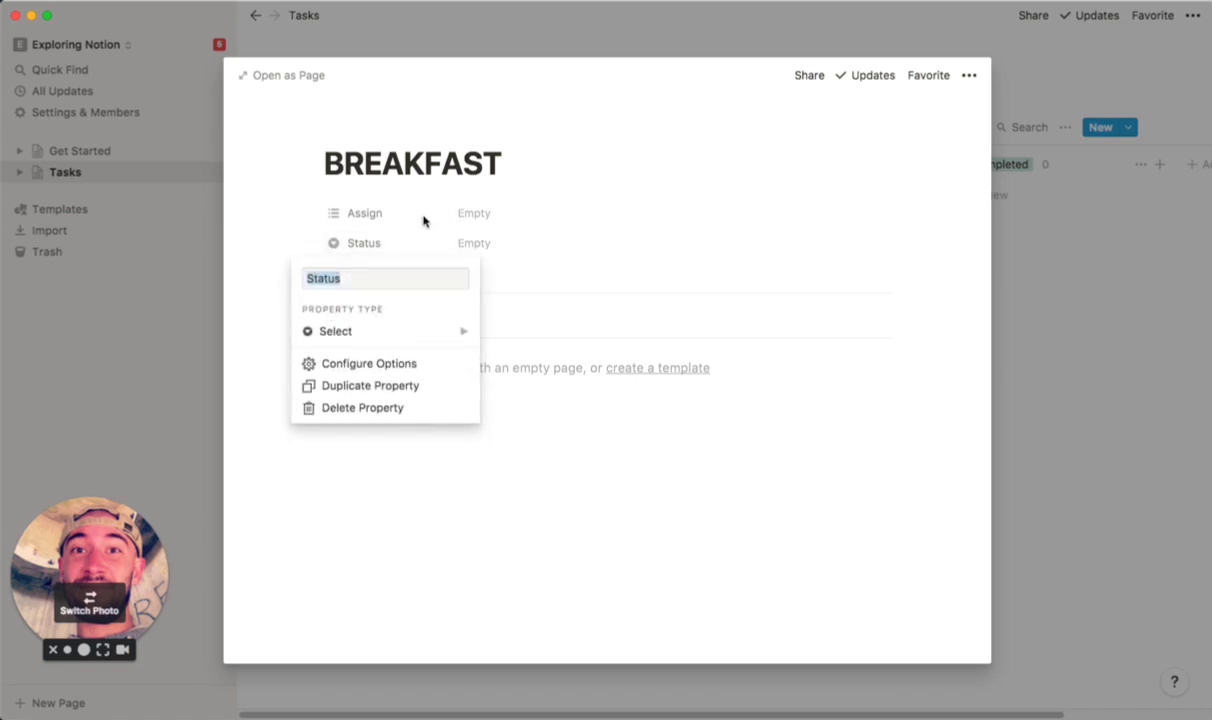
click(479, 218)
Step: Tag BREAKFAST's Assign as Personal, keeping Business only as an available option
click(477, 215)
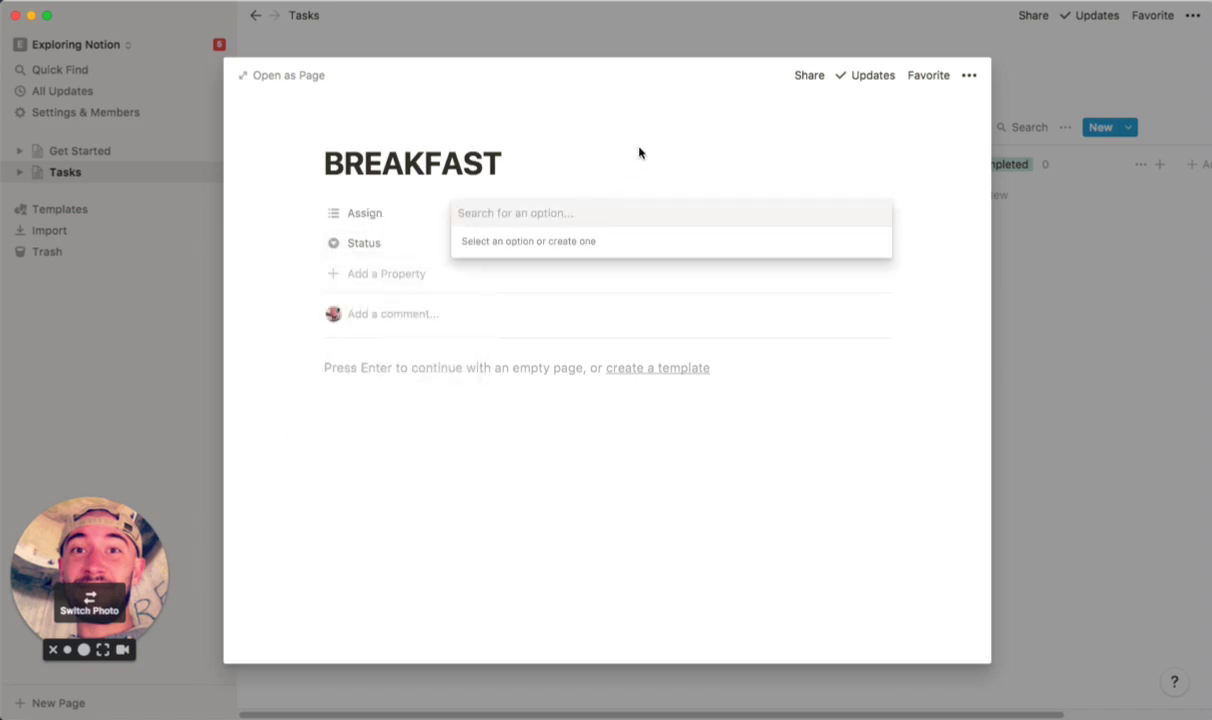
text(Personal)
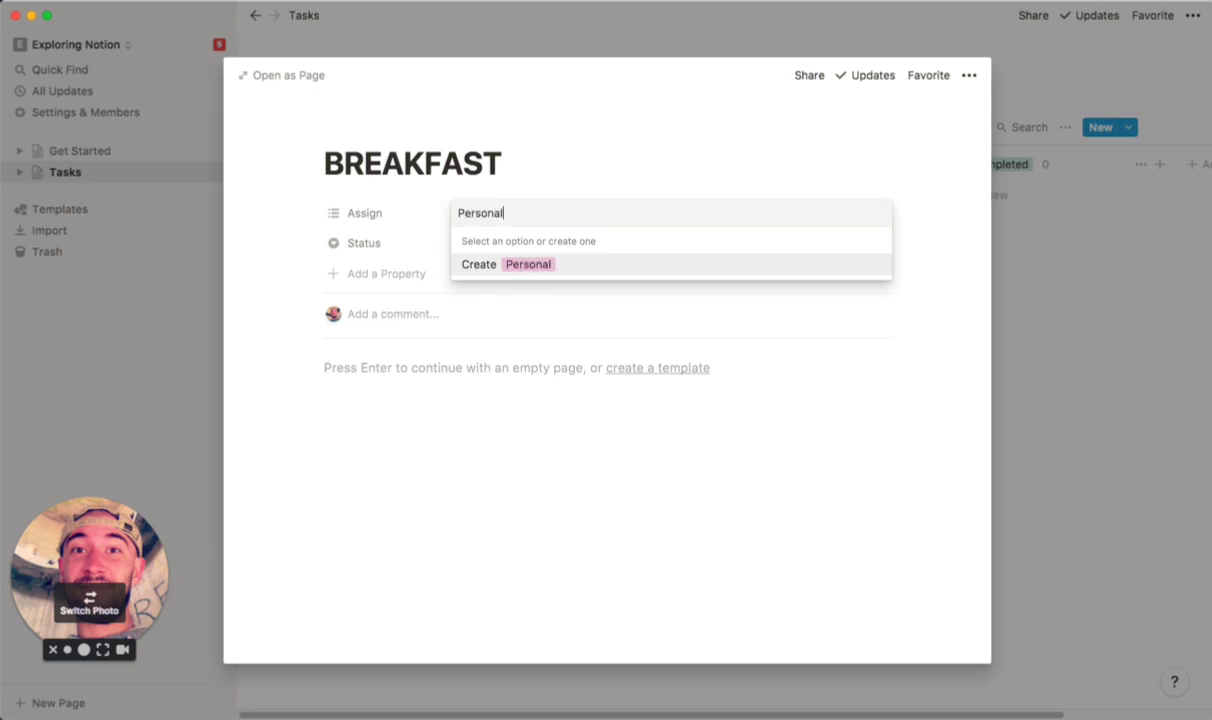
key(Return)
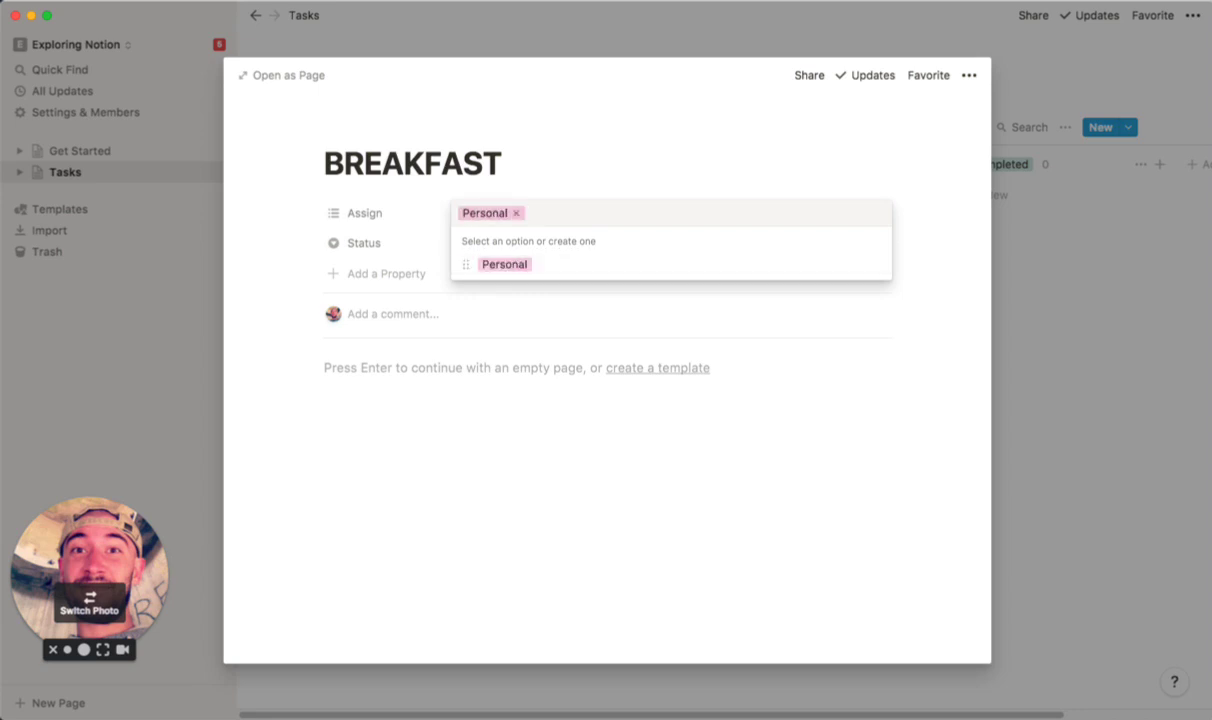
text(Business)
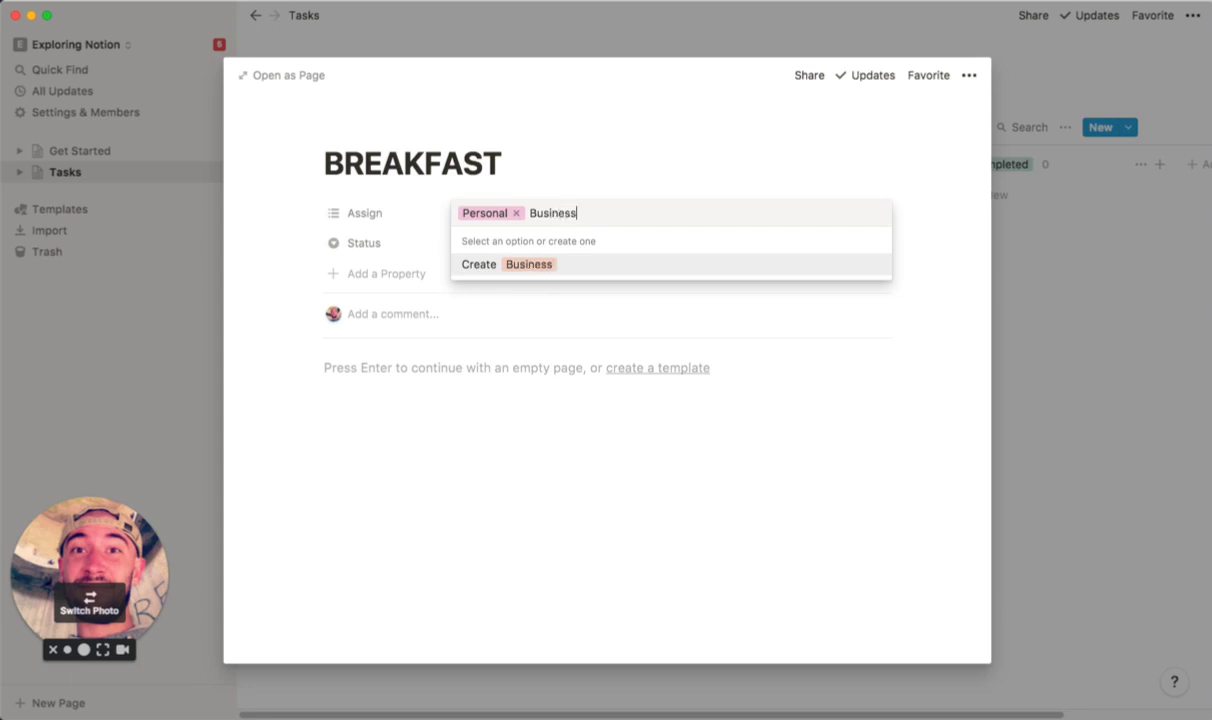
key(Return)
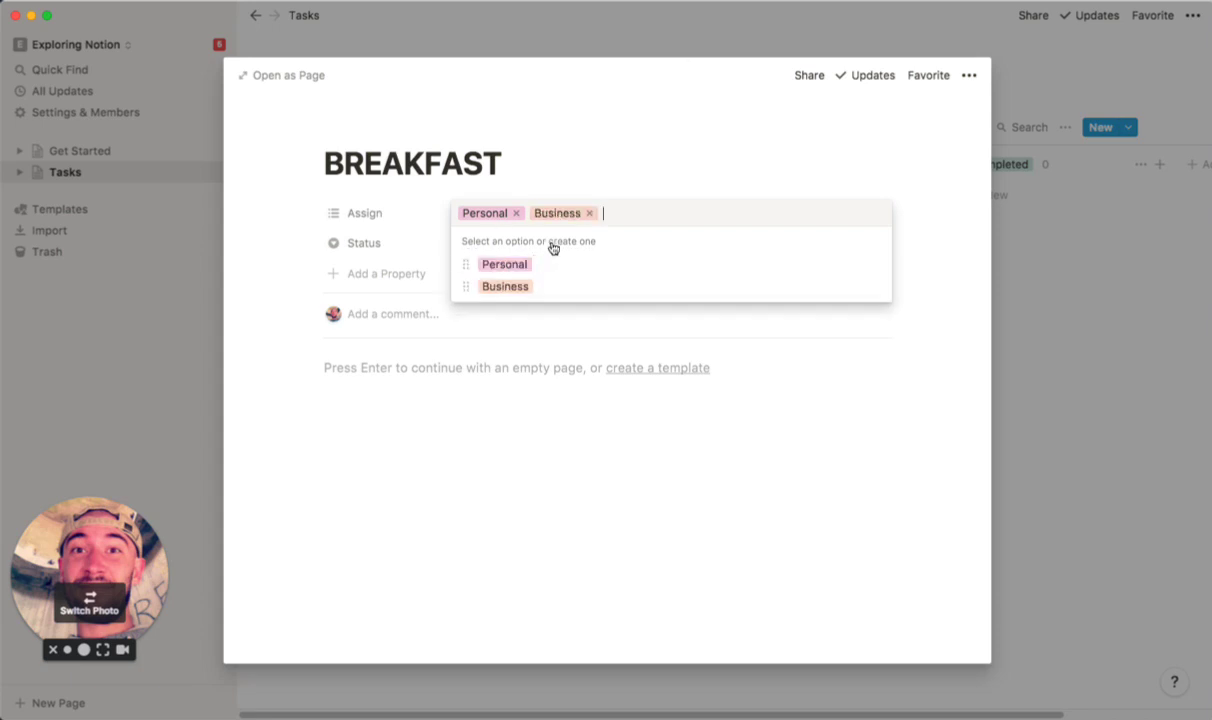
click(589, 213)
click(686, 153)
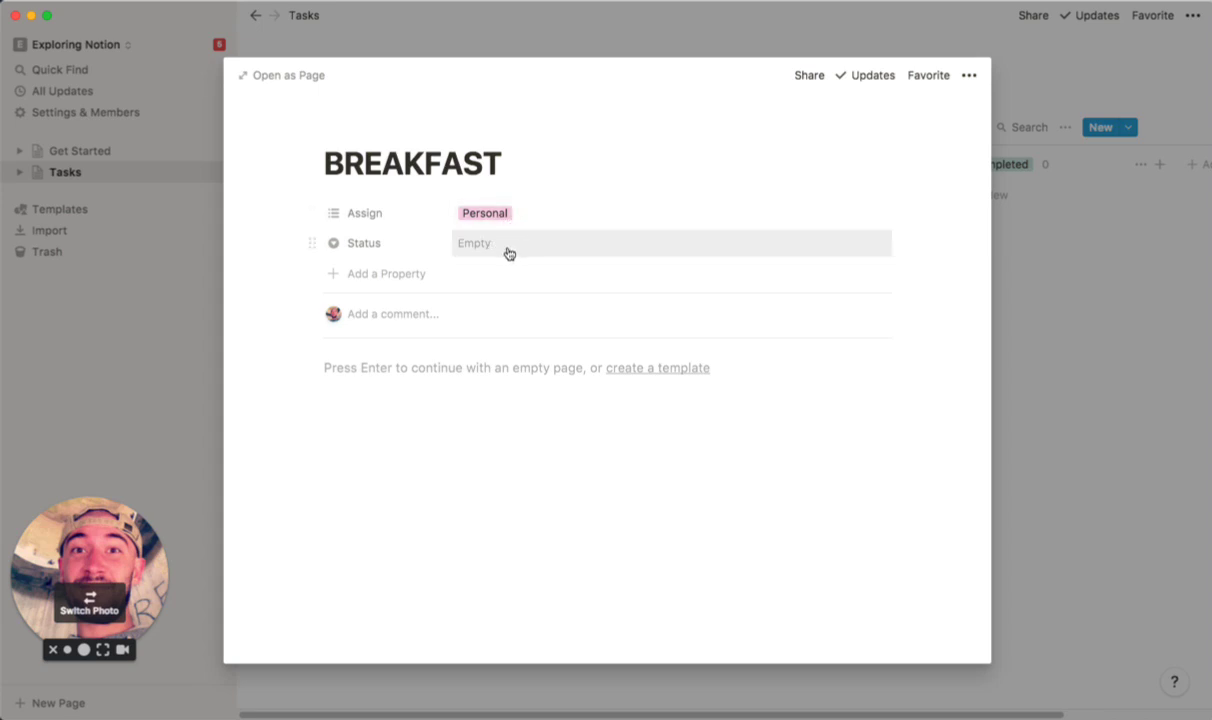
click(382, 244)
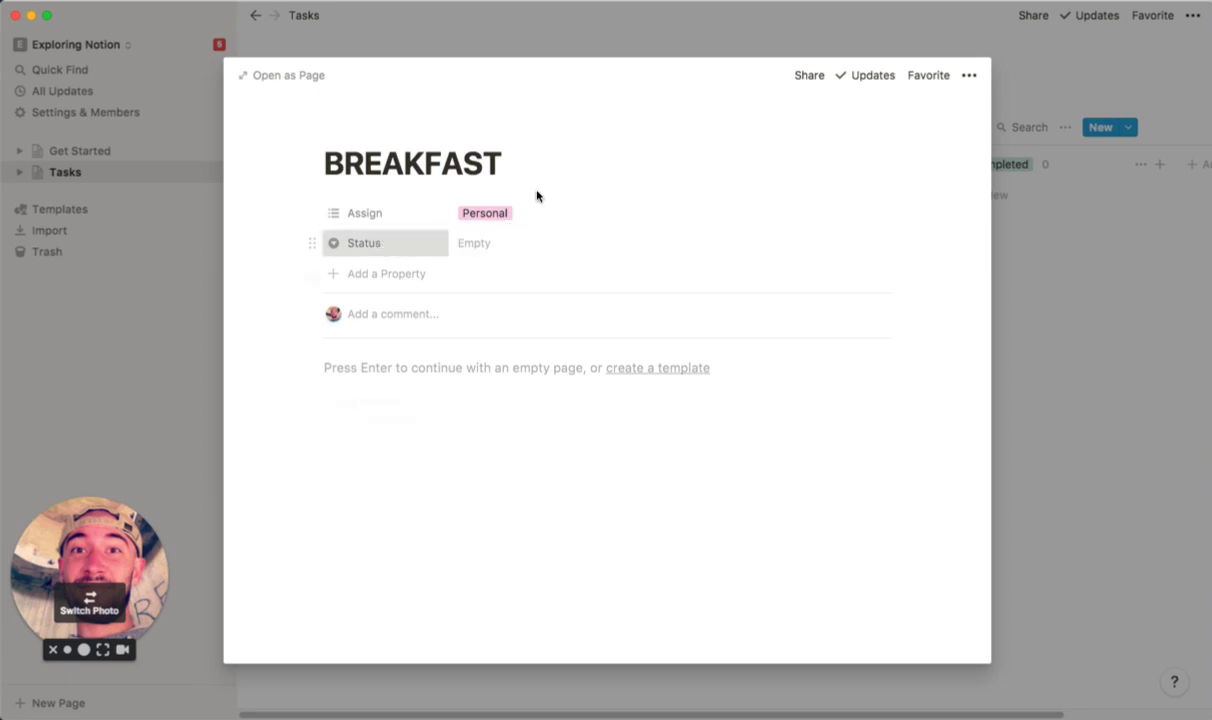
Step: Rename the Status property to 'Due Date' and make it a date property
text(Due Date)
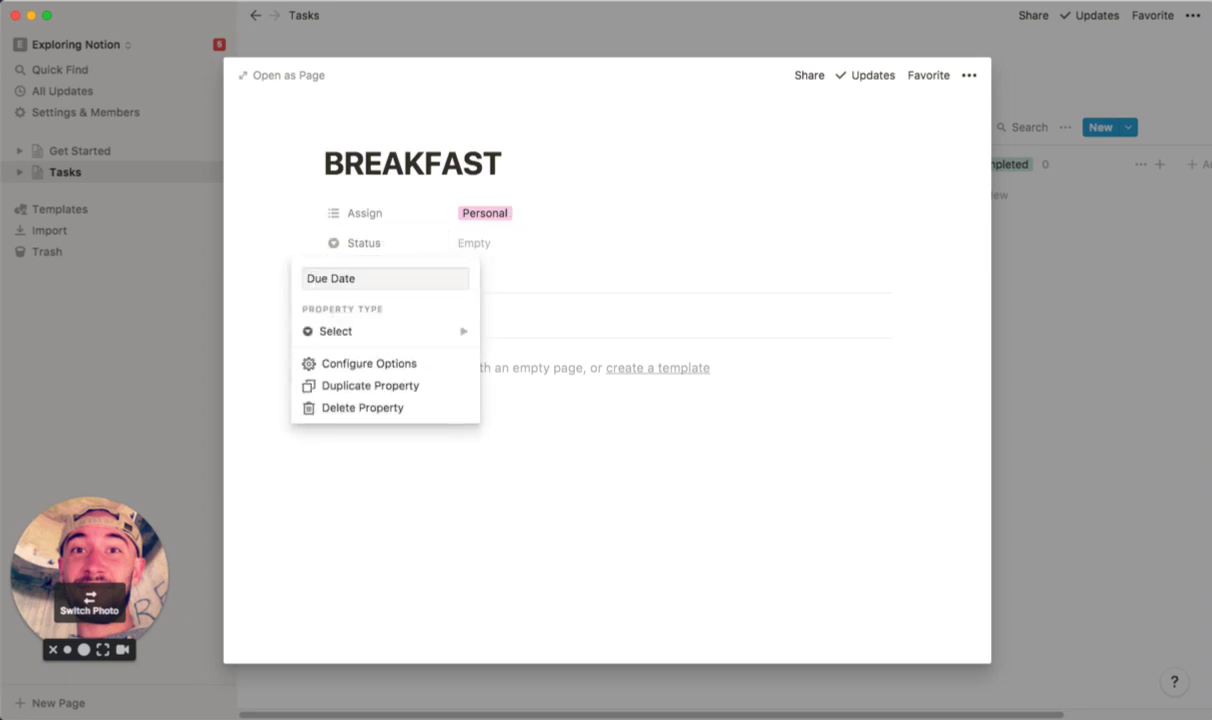
click(441, 333)
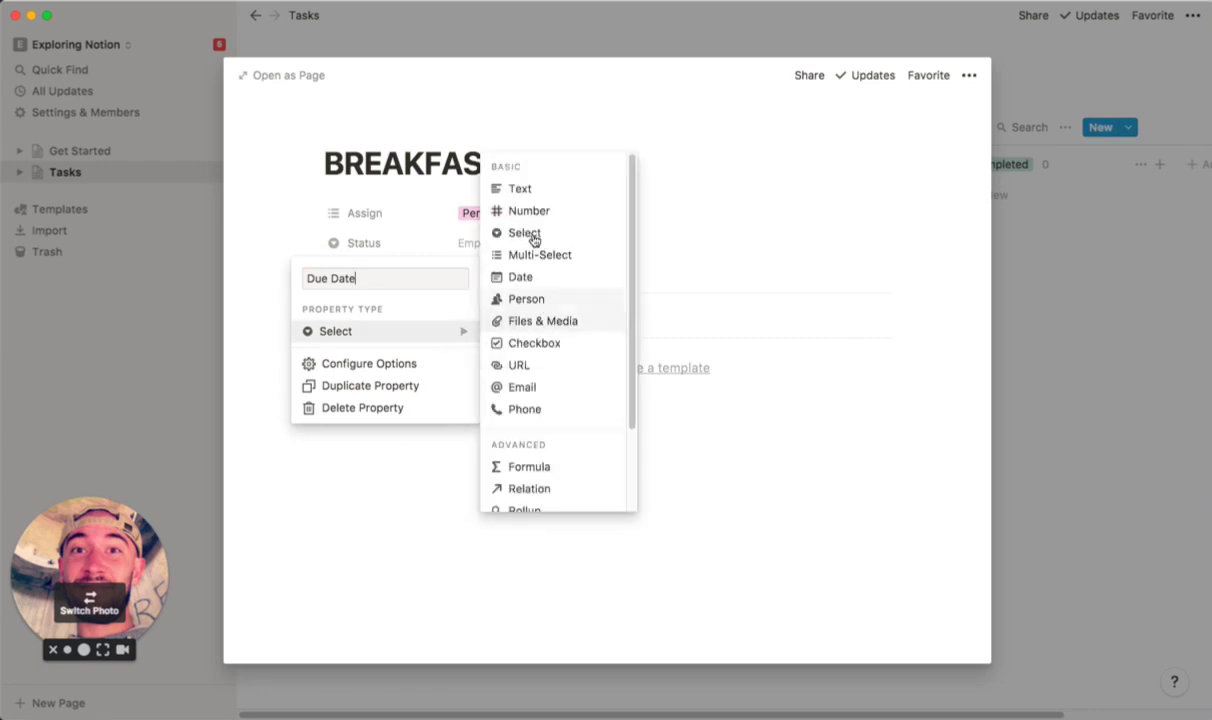
click(811, 320)
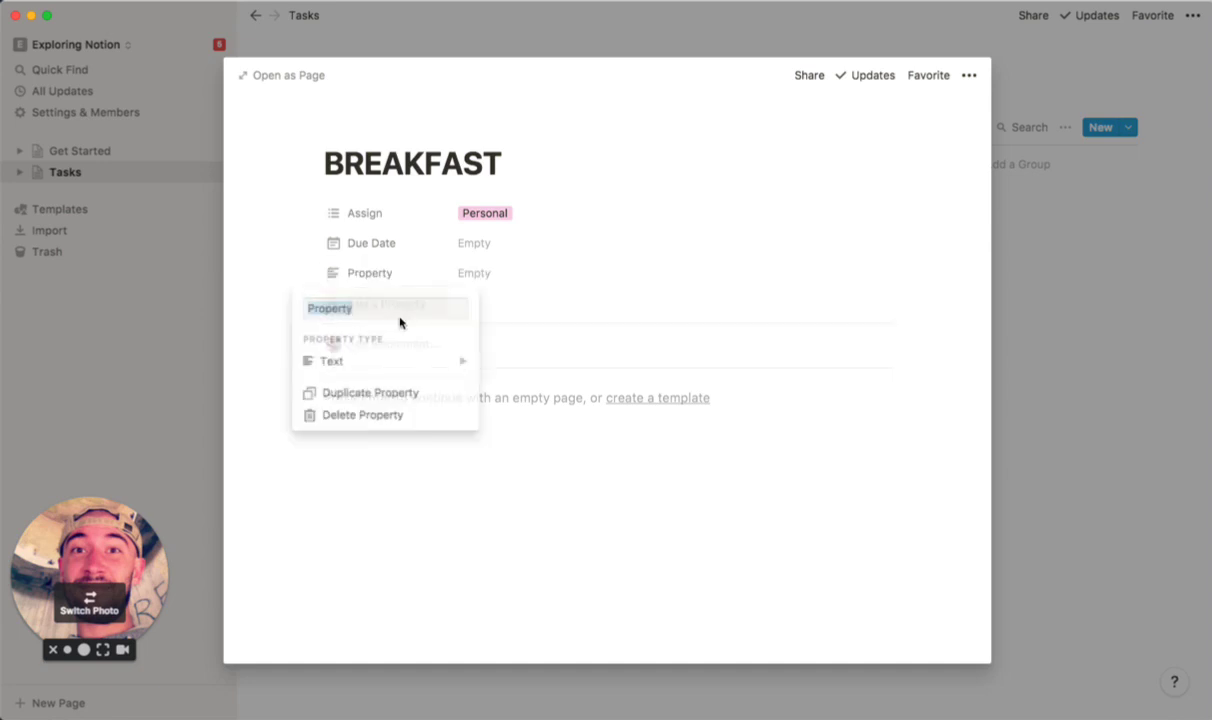
click(411, 361)
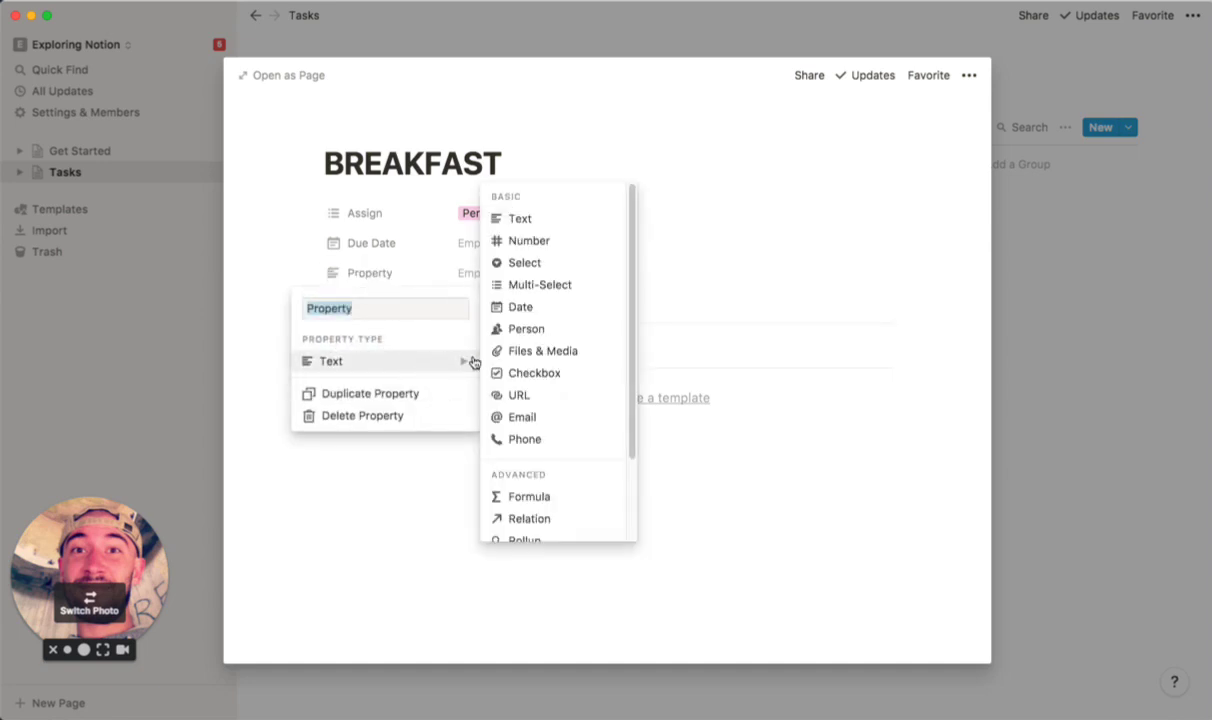
Step: Make Property a multi-select and tag BREAKFAST with Monday, Tuesday, Wednesday and Thursday
click(545, 284)
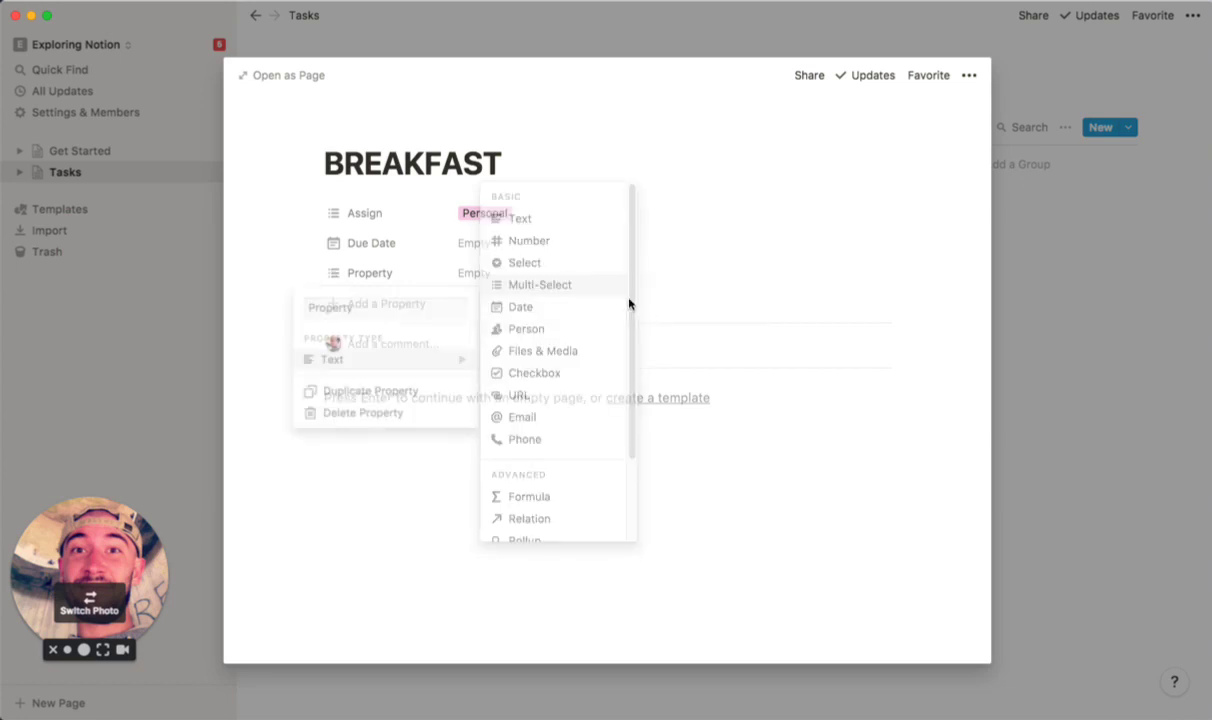
click(490, 275)
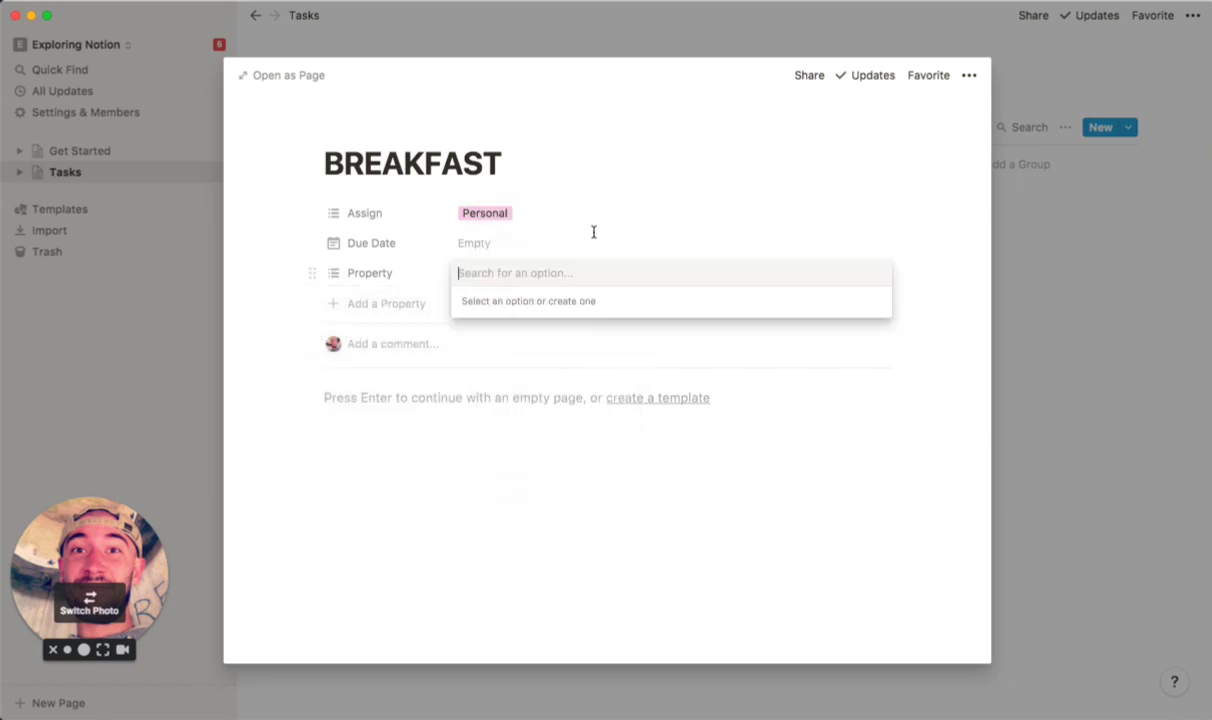
text(Mon)
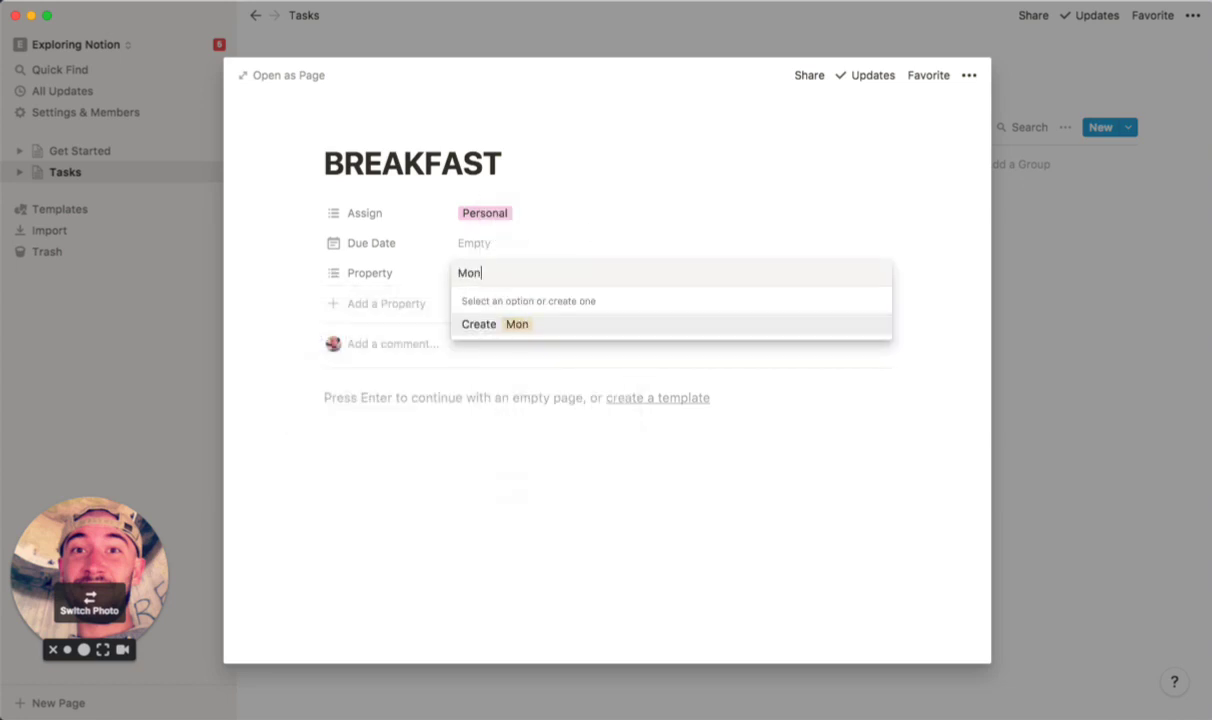
text(day)
key(Return)
text(Tuesday)
key(Return)
text(Wedne)
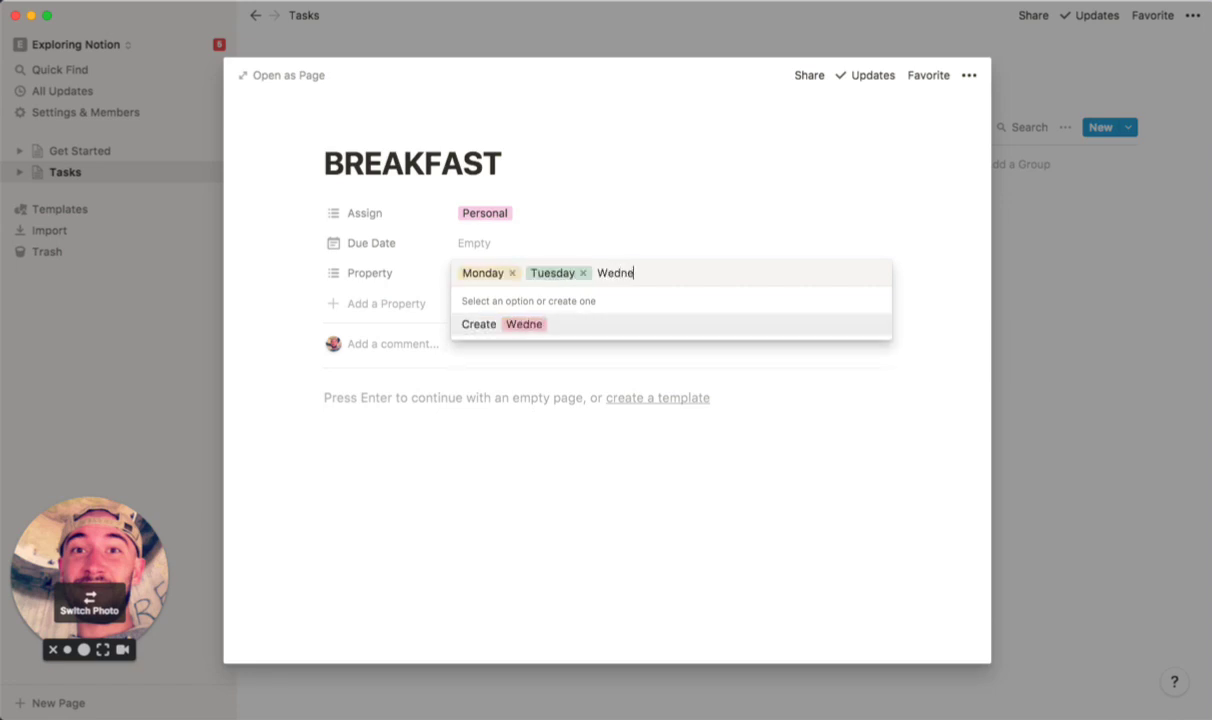
text(sday)
key(Return)
text(Thursday)
key(Return)
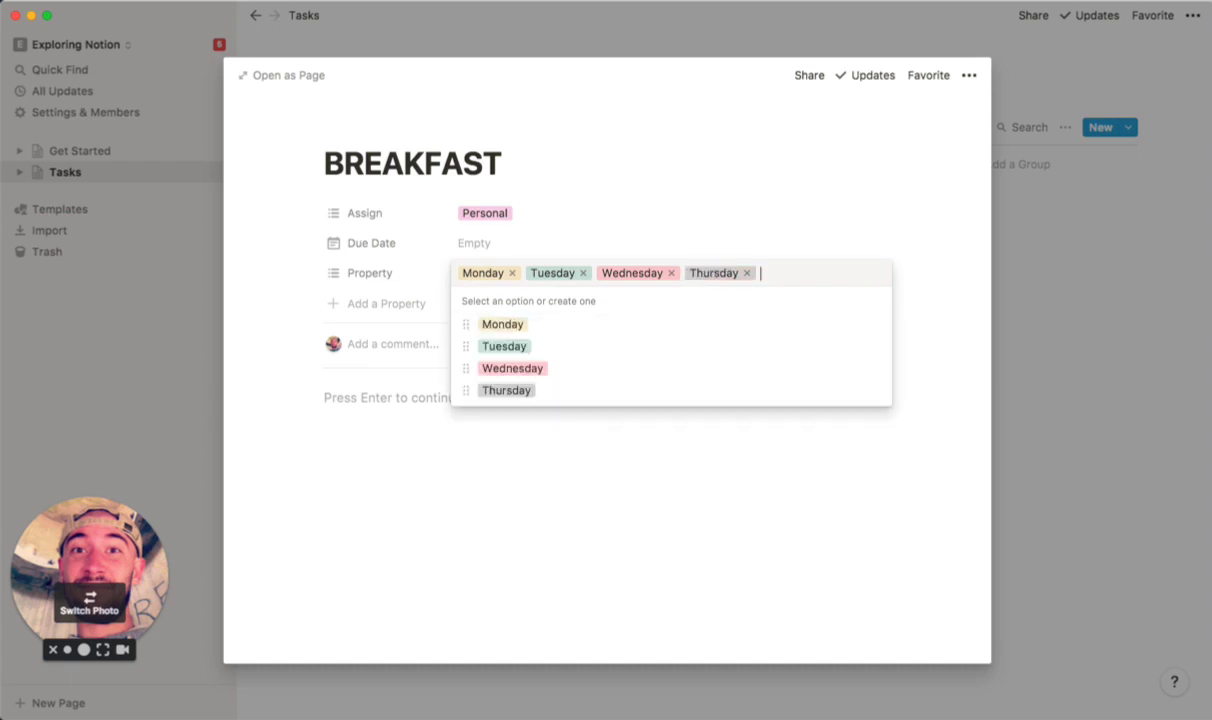
Step: Add Friday, Saturday and Sunday tags to complete the week
text(Triday)
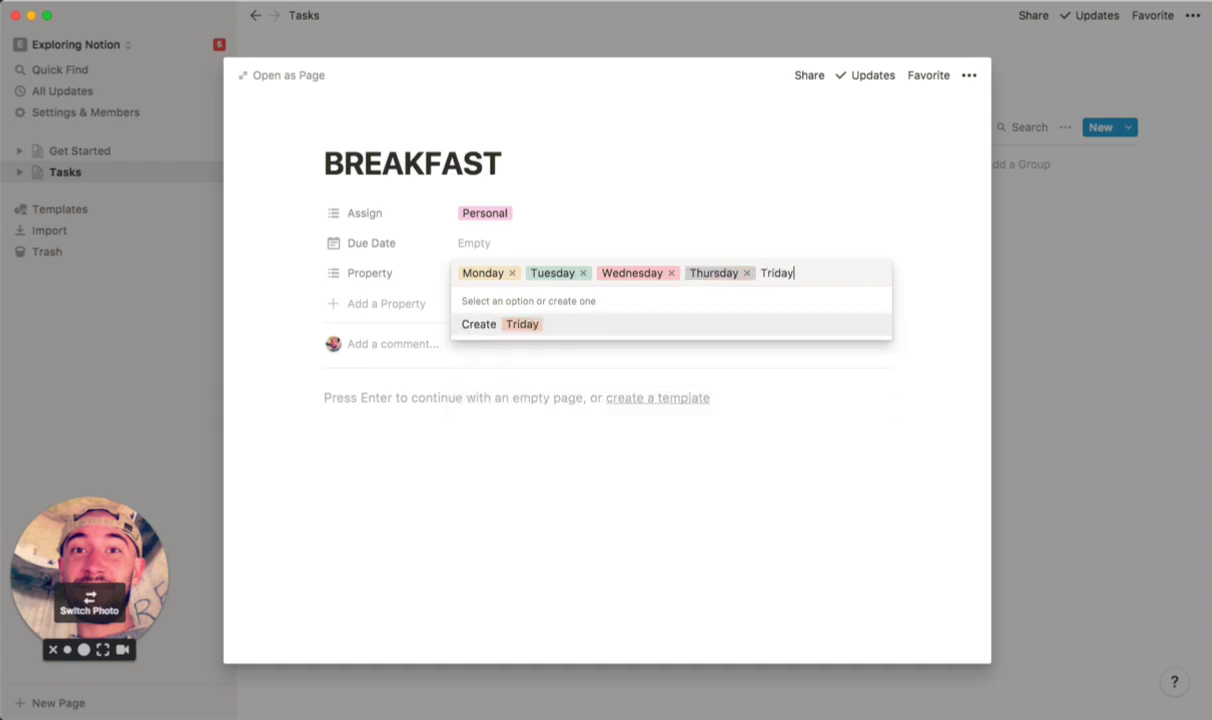
key(BackSpace)
key(BackSpace)
key(BackSpace)
key(BackSpace)
key(BackSpace)
key(BackSpace)
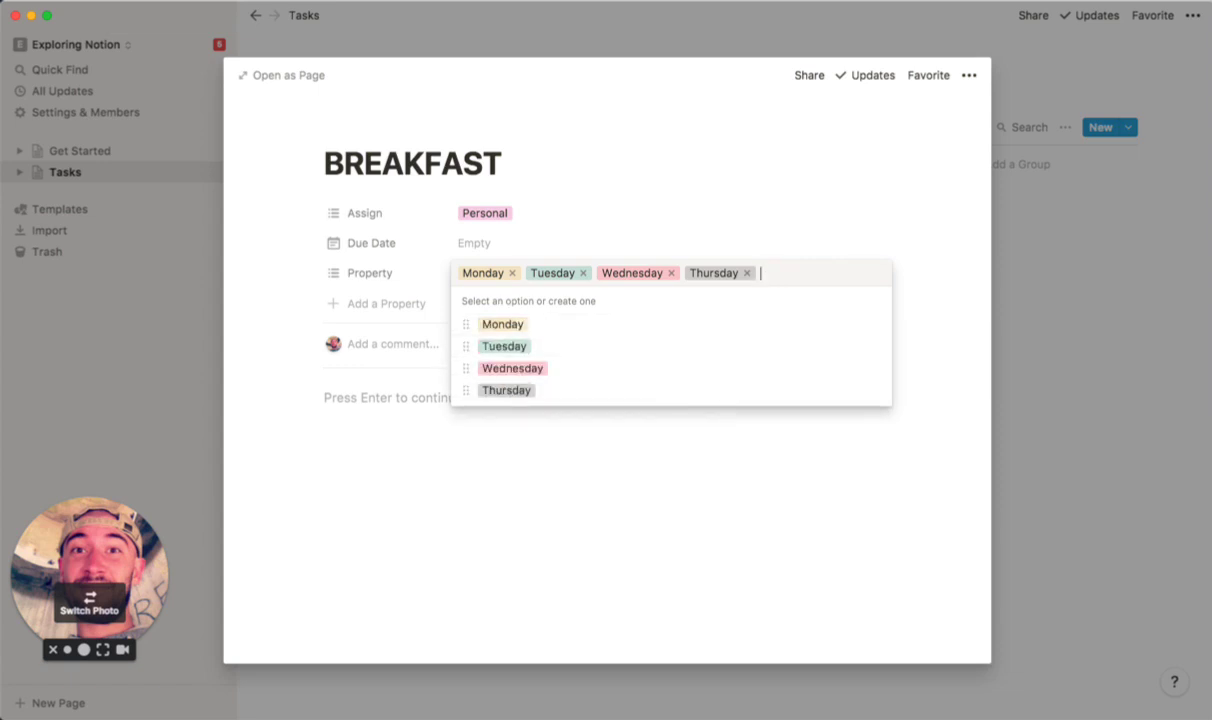
text(Friday)
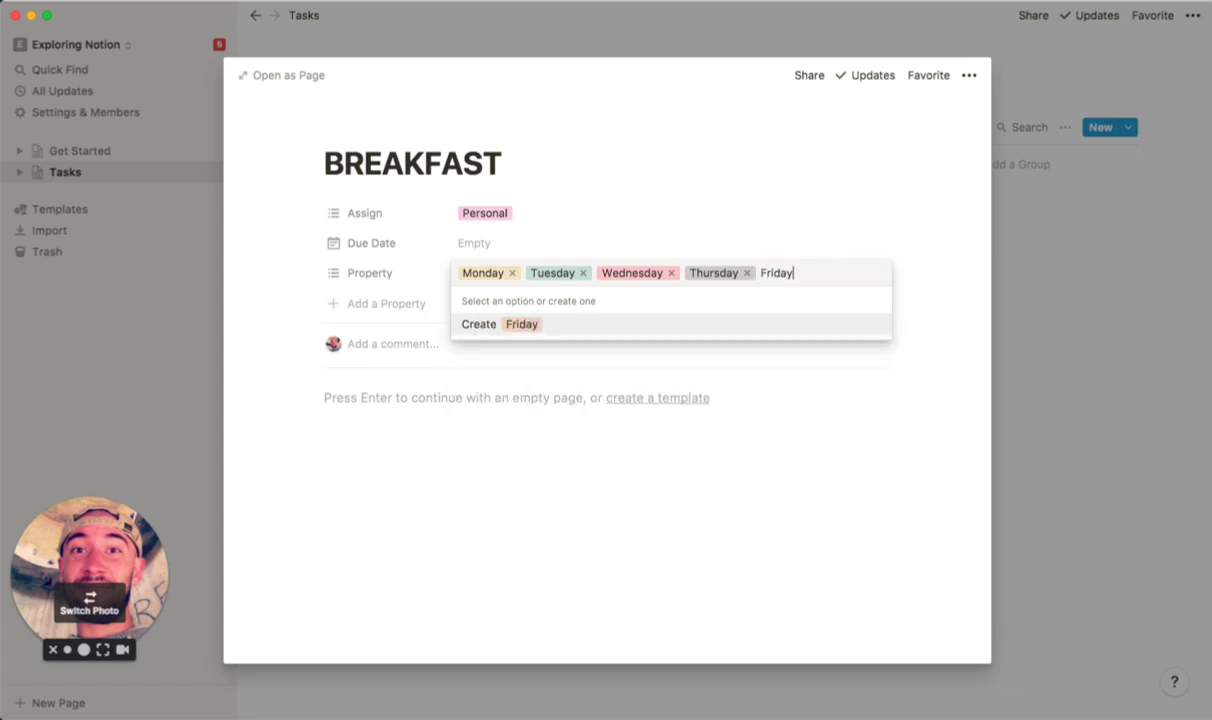
key(Return)
text(Staurda)
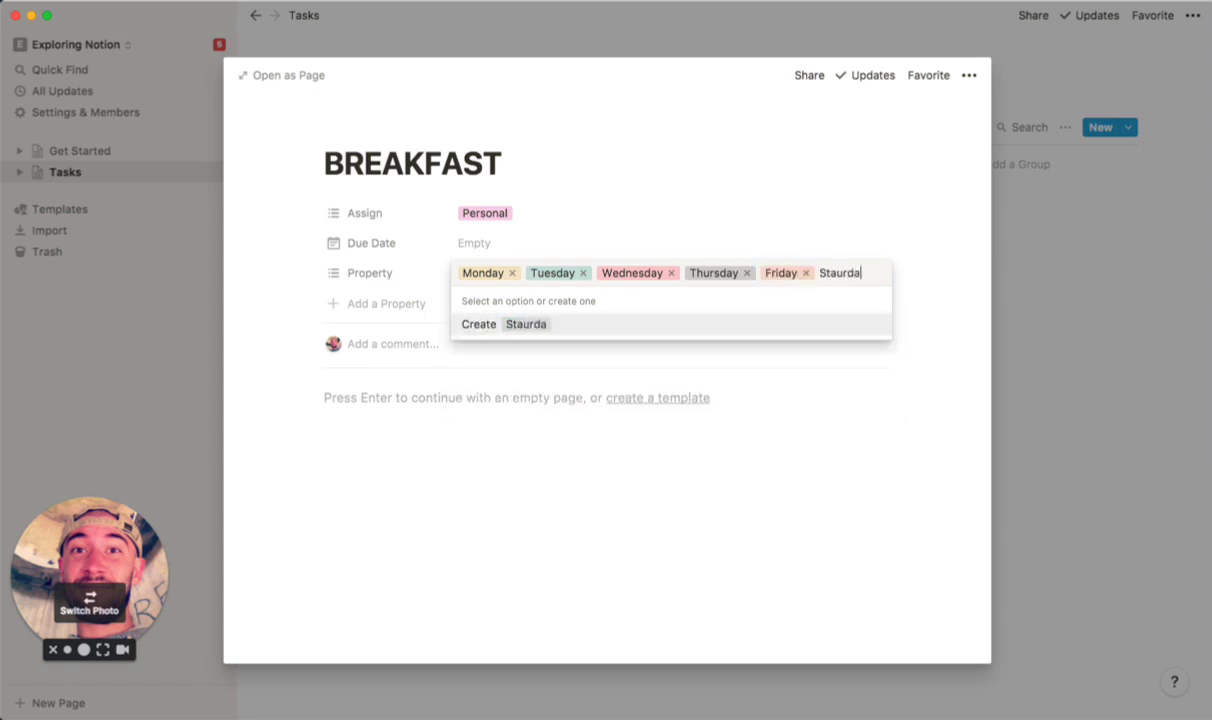
key(BackSpace)
key(BackSpace)
key(BackSpace)
key(BackSpace)
key(BackSpace)
key(BackSpace)
text(aturday)
key(Return)
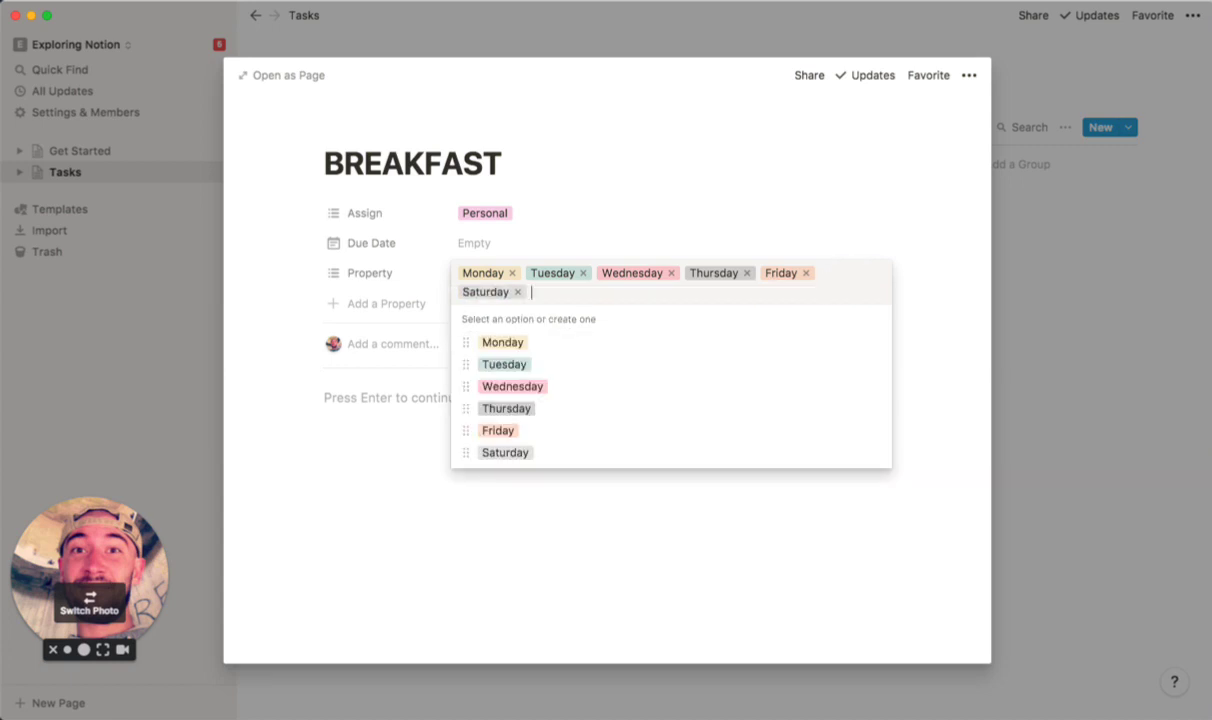
text(Sunday)
key(Return)
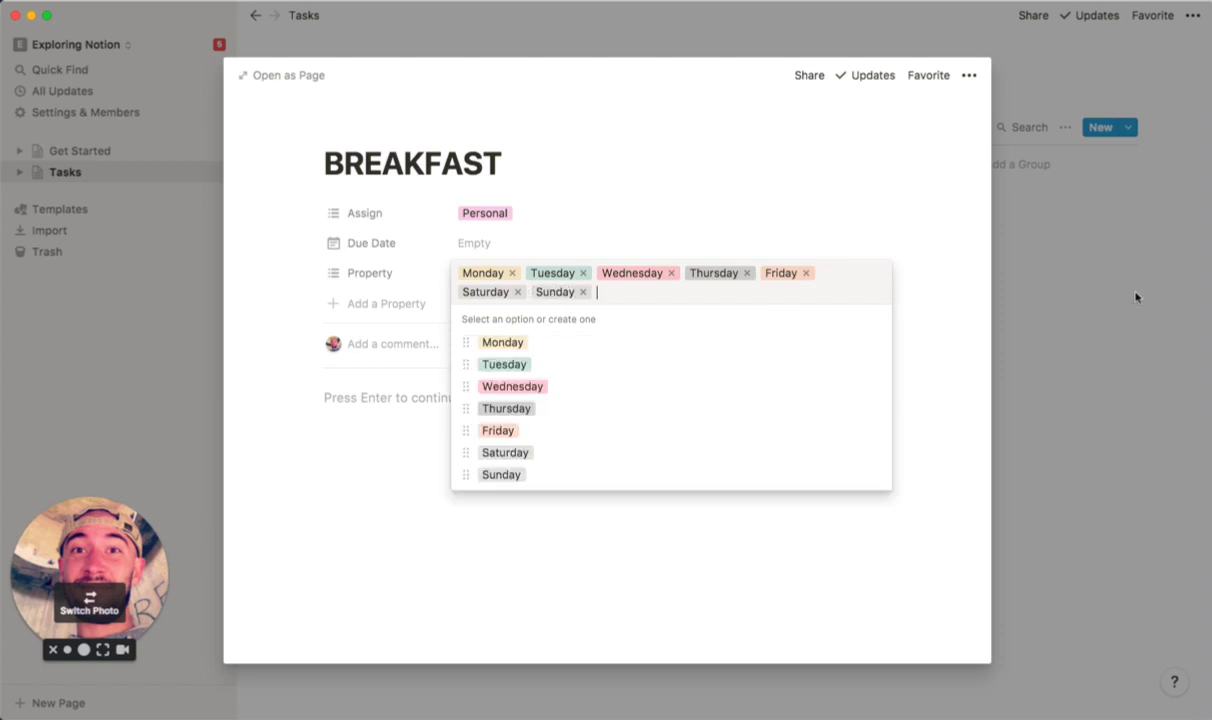
click(893, 172)
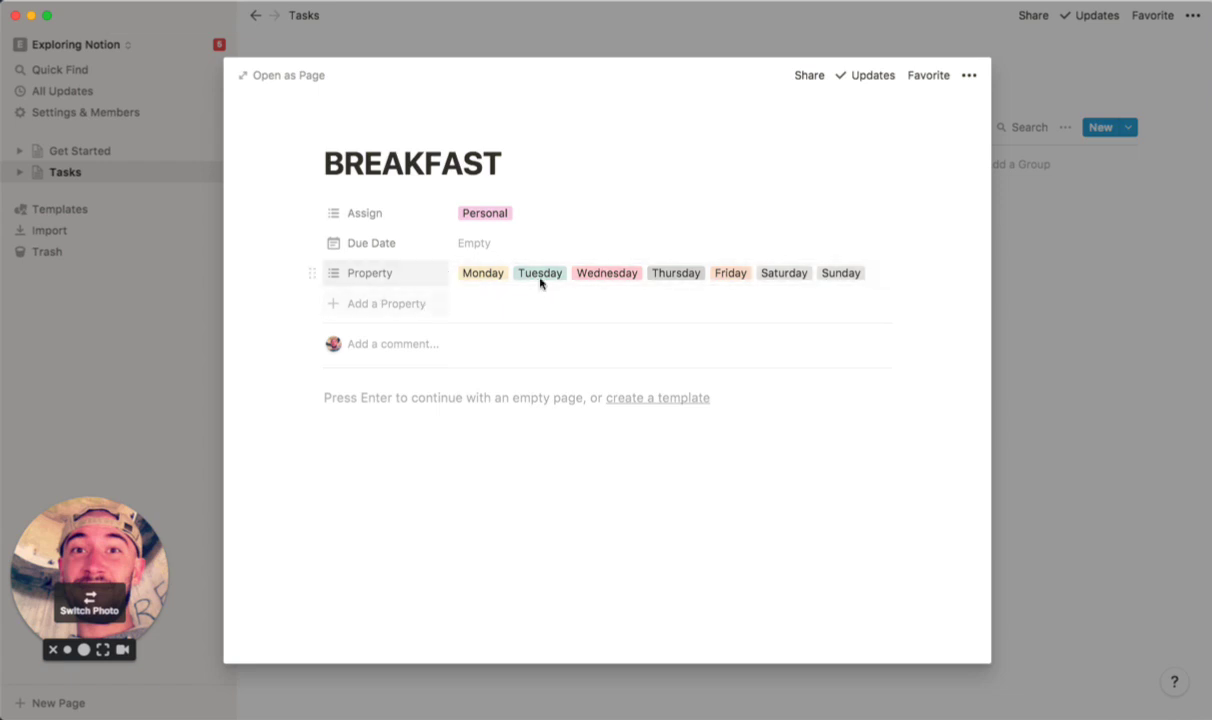
Step: Add a new multi-select property named 'Time'
click(365, 305)
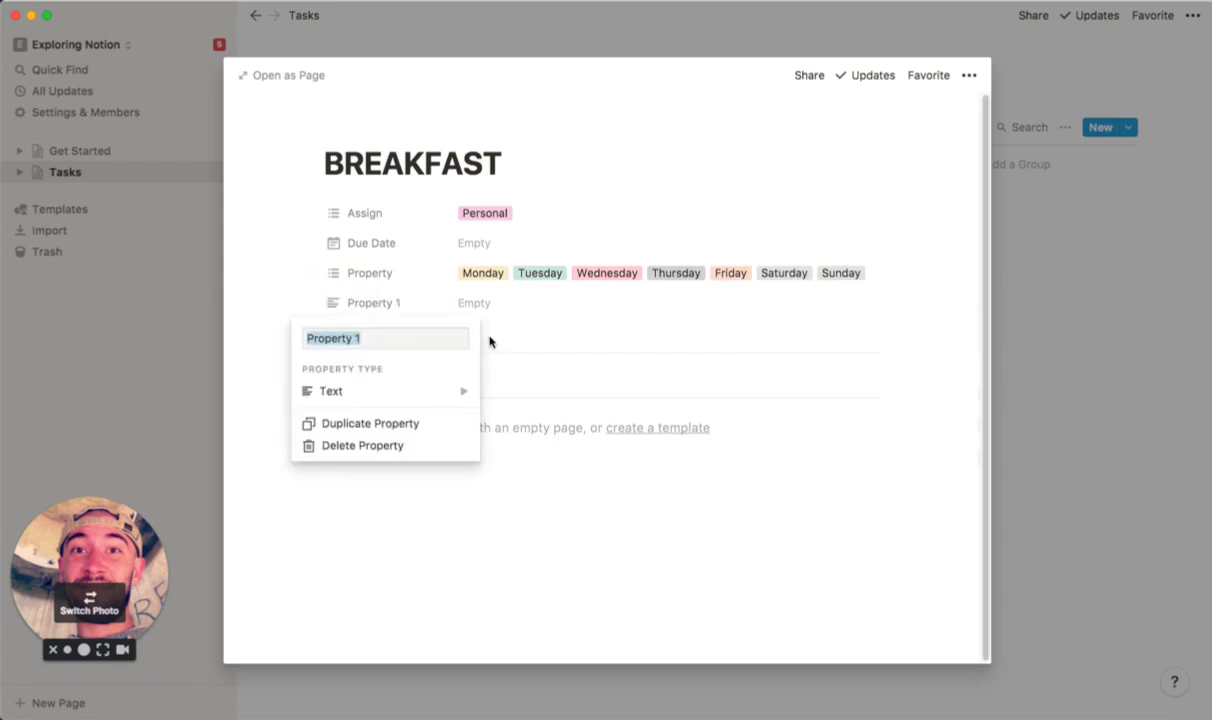
text(Time)
click(427, 397)
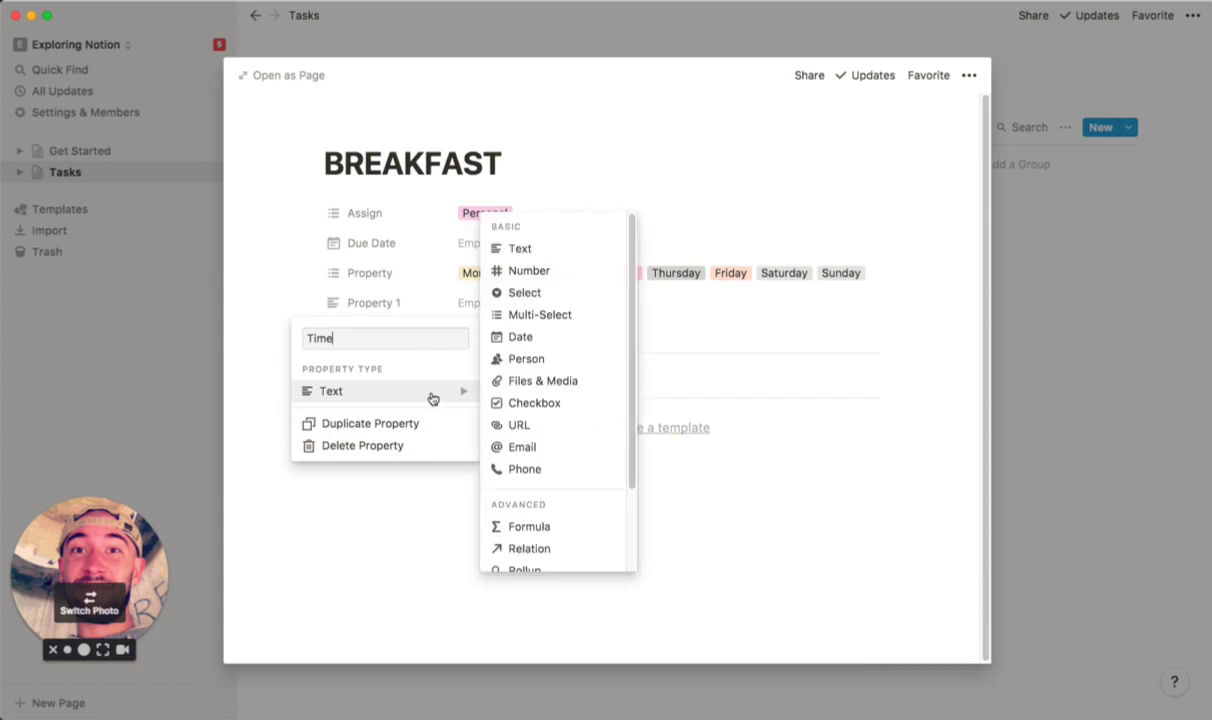
click(578, 316)
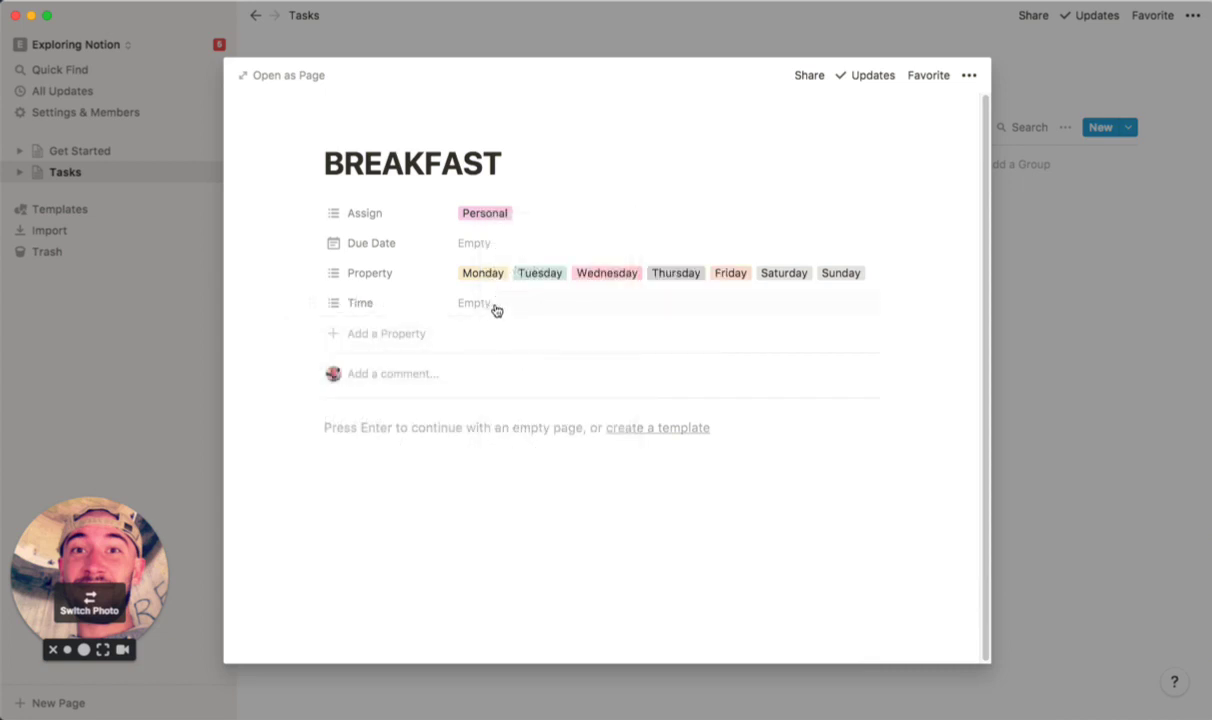
Step: Create Time options '1: Breakfast', '2: Lunch' and '3: Dinner'
click(518, 308)
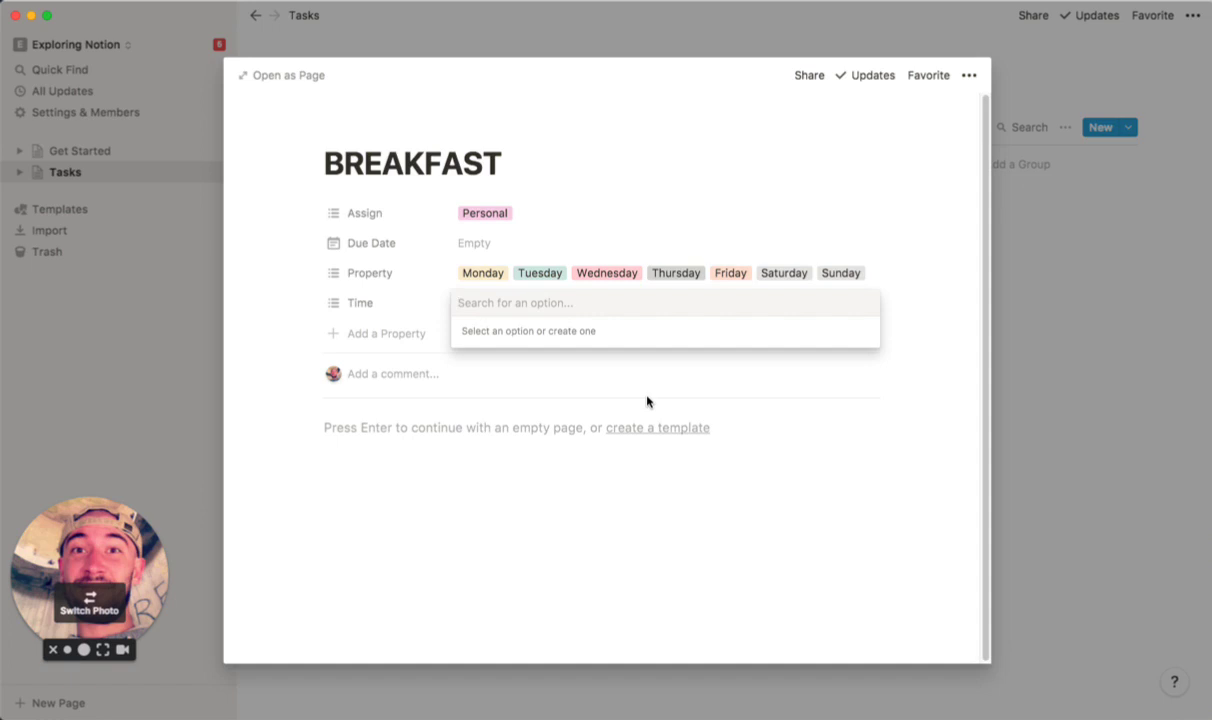
text(1:)
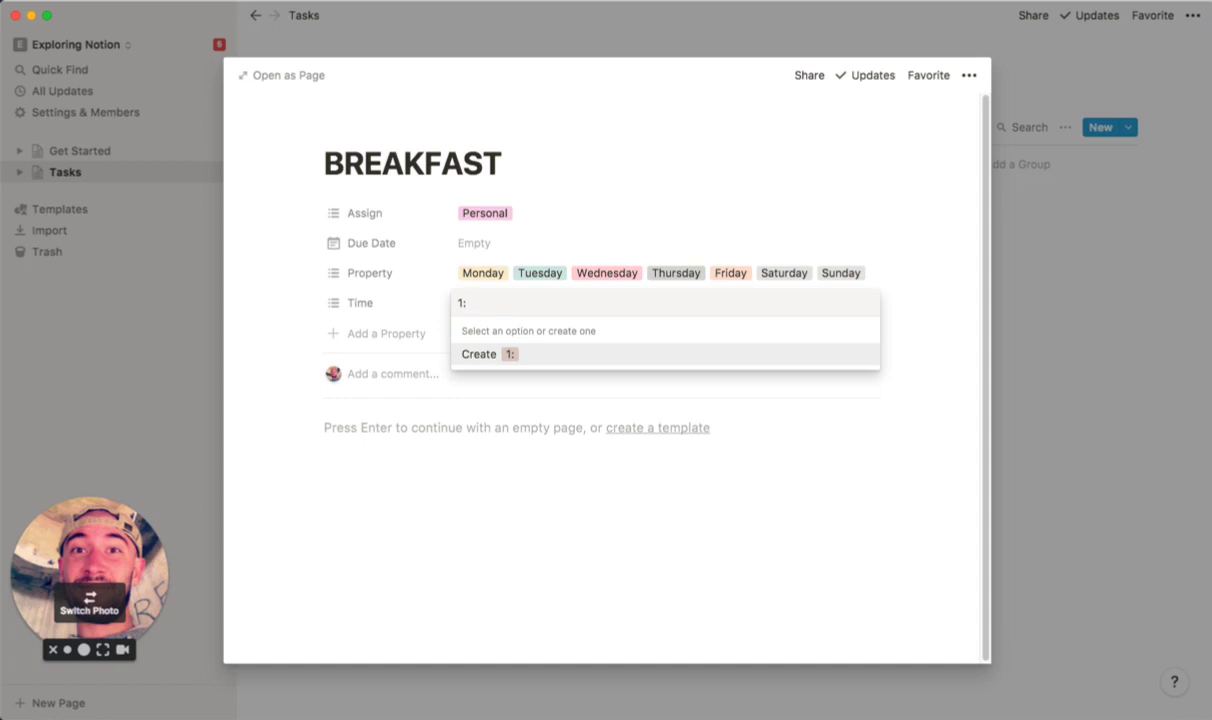
text(Breakda)
key(BackSpace)
text(fast)
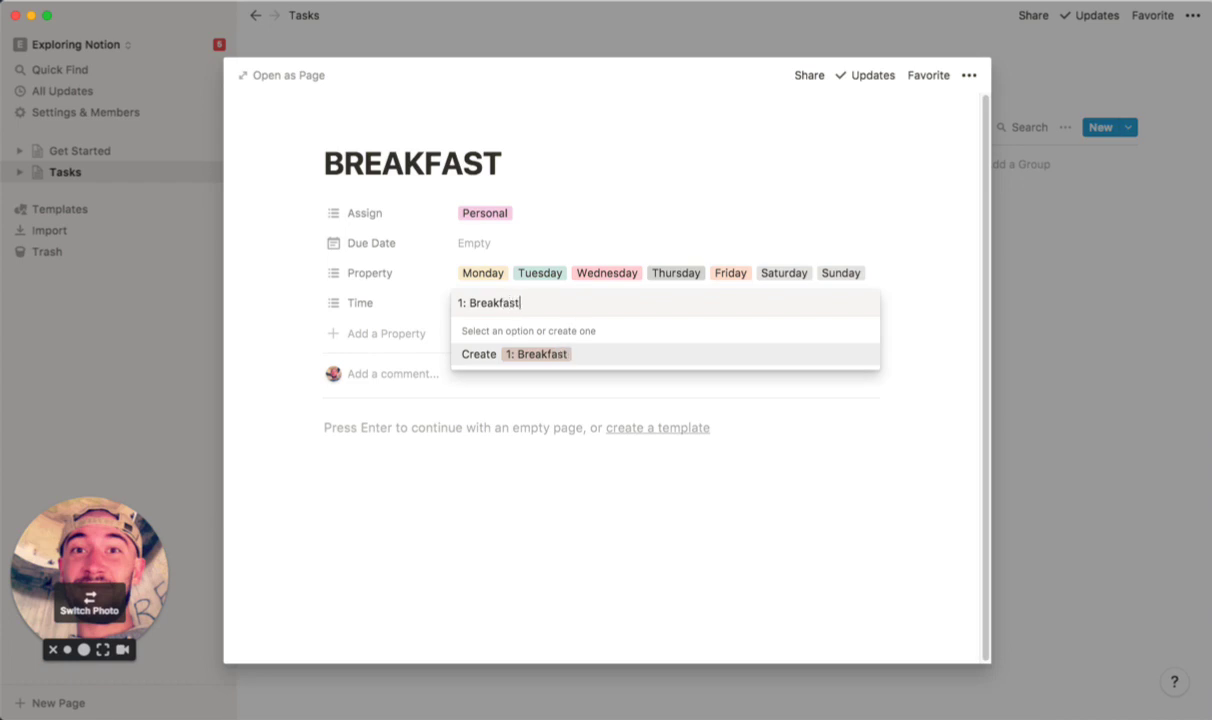
key(Return)
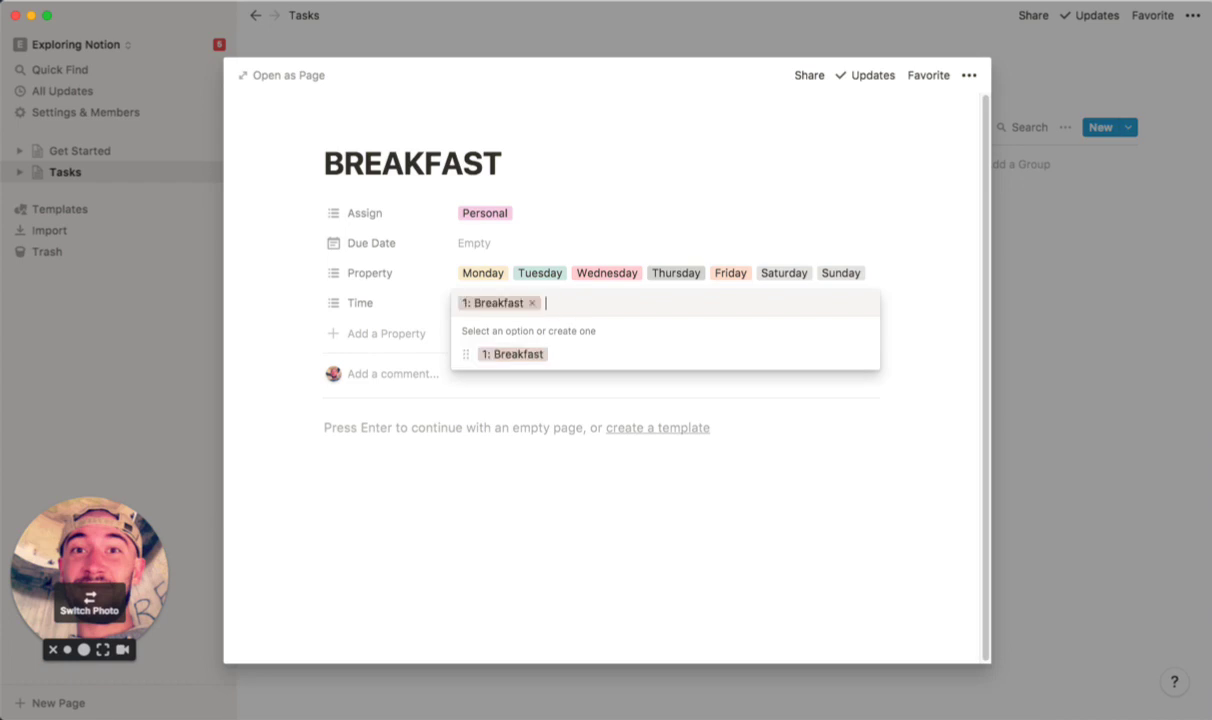
text(2: Lunch)
key(Return)
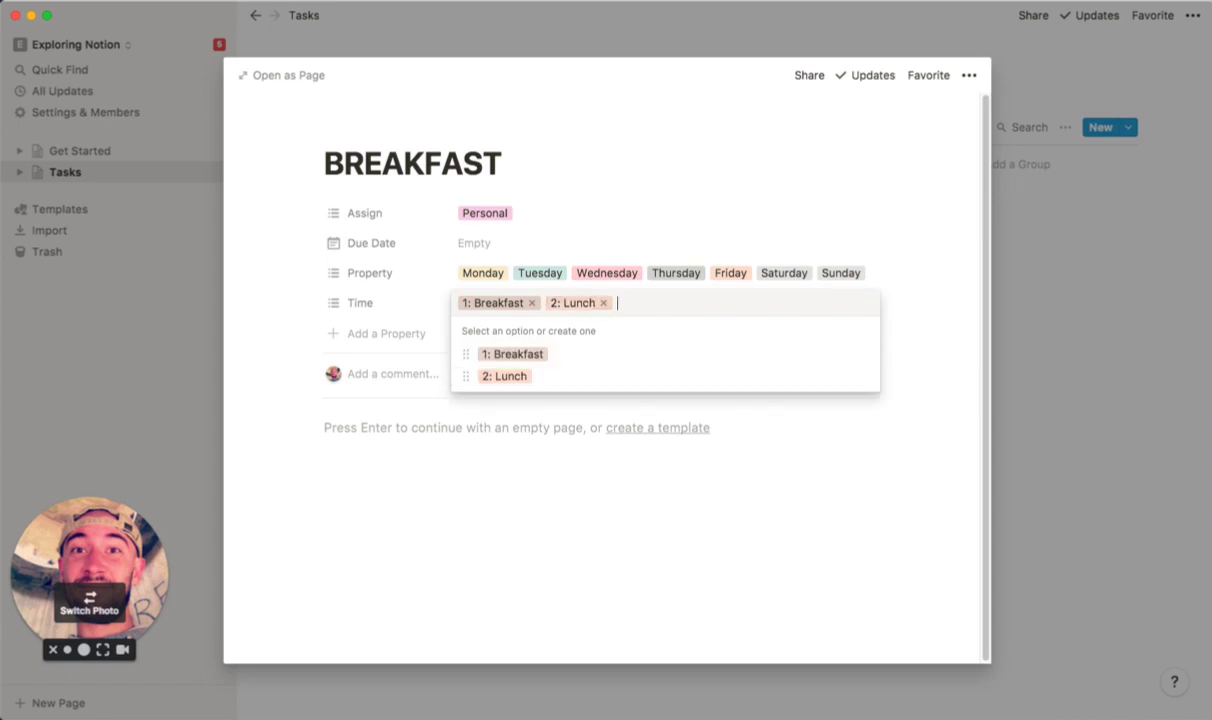
text(3: Dinner)
key(Return)
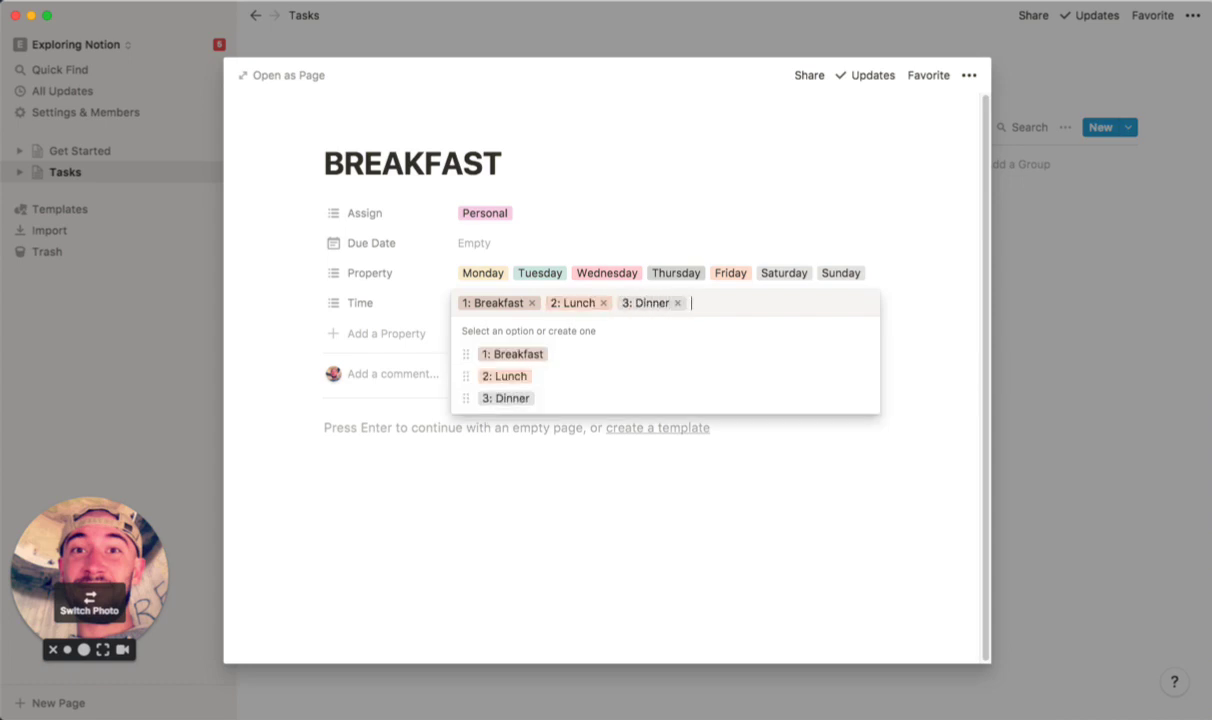
click(510, 483)
Step: Change the Time property's type to a single select
click(392, 303)
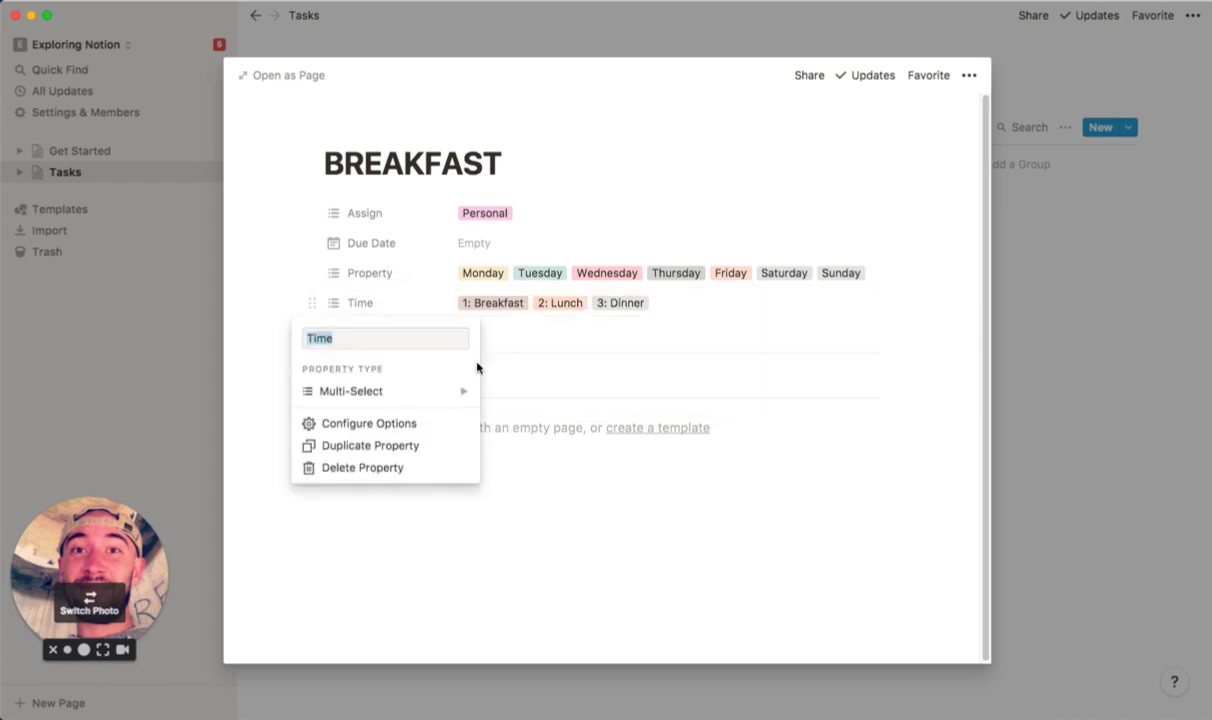
click(418, 389)
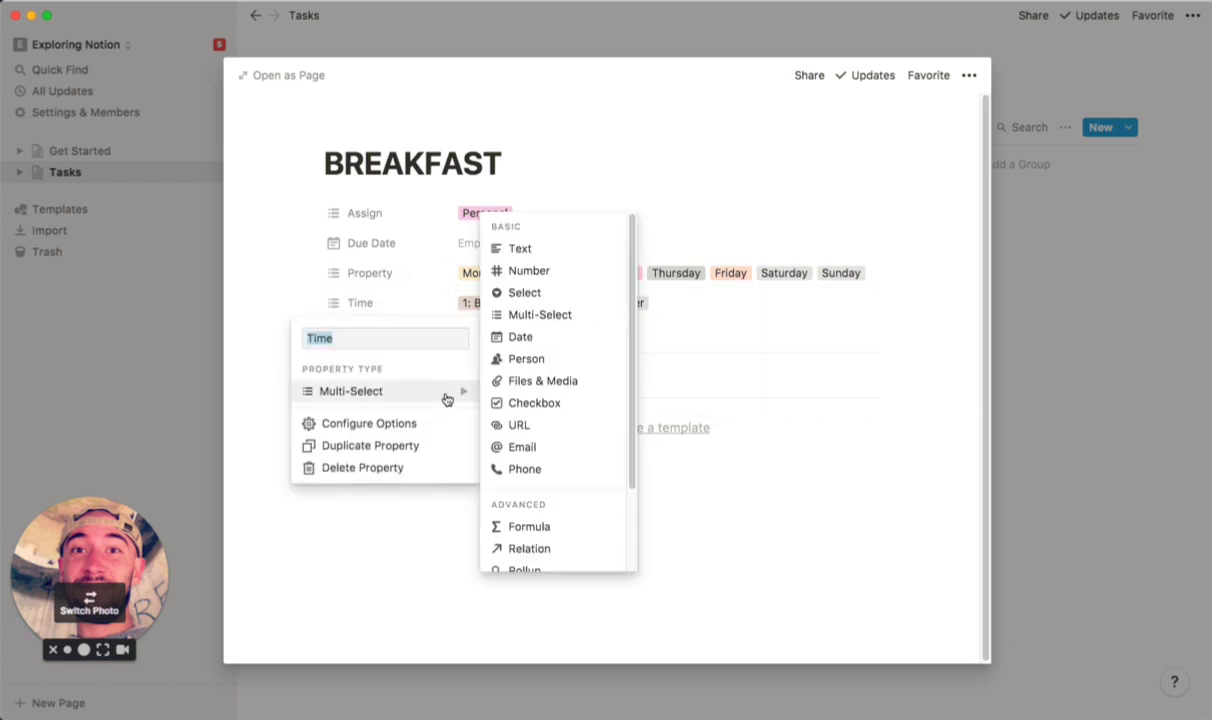
click(552, 292)
click(765, 346)
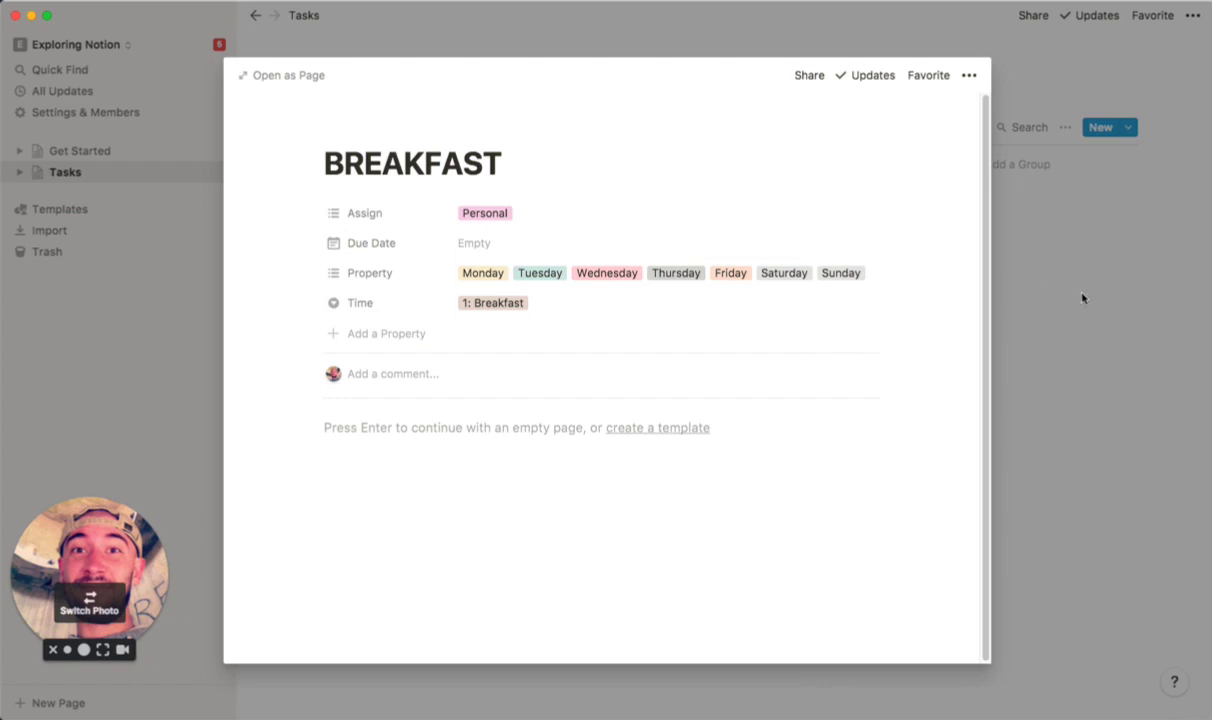
Step: Group the Tasks board by Time into 1: Breakfast, 2: Lunch and 3: Dinner columns
click(1138, 177)
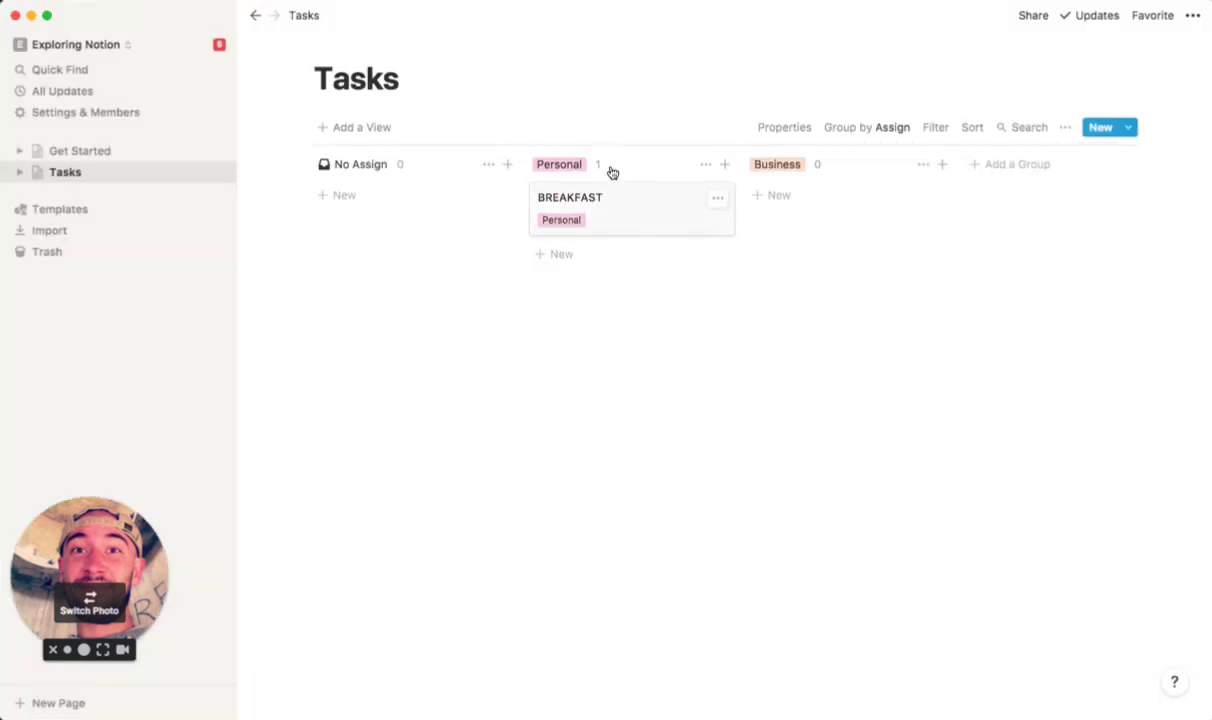
click(866, 134)
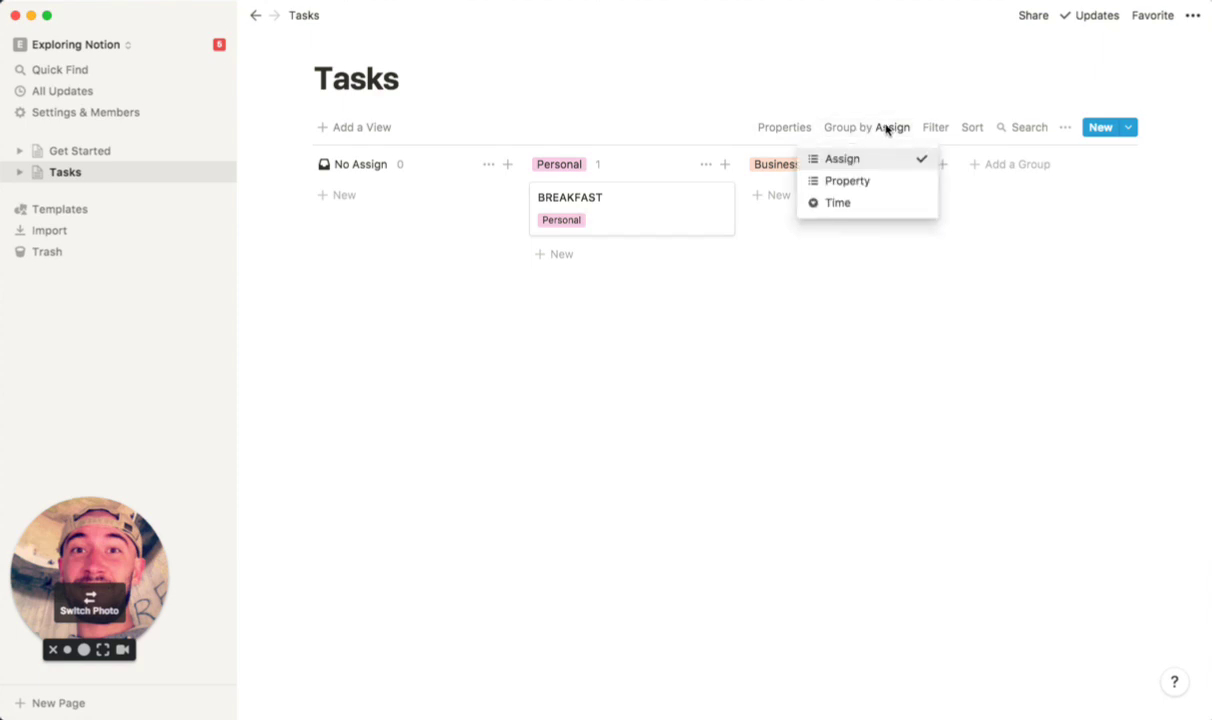
click(859, 203)
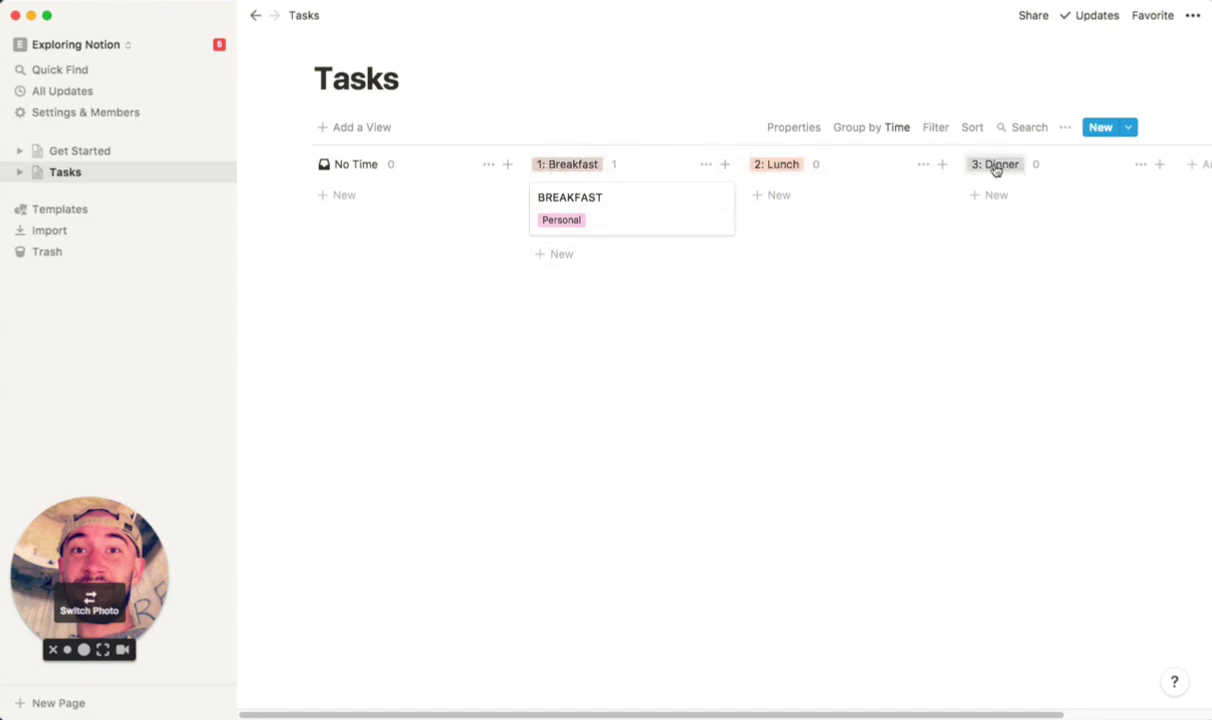
click(880, 127)
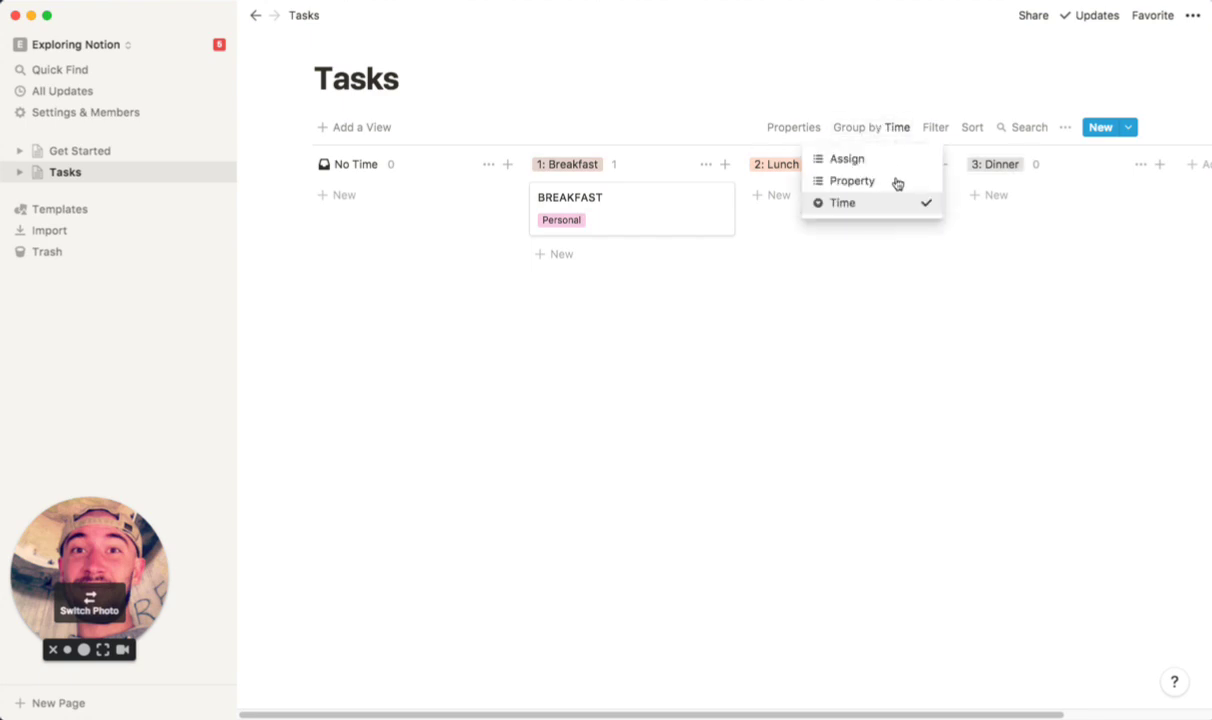
click(717, 338)
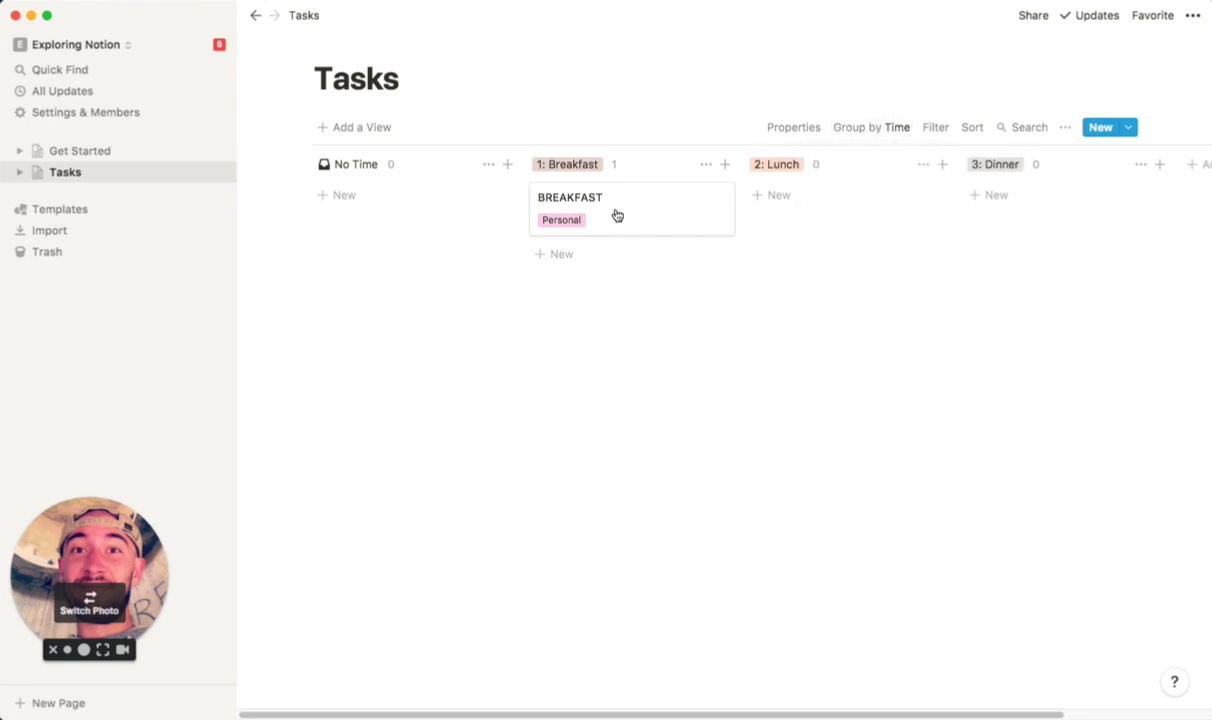
Step: On BREAKFAST, rename the Assign property to 'Category' and Property to 'Day'
click(600, 210)
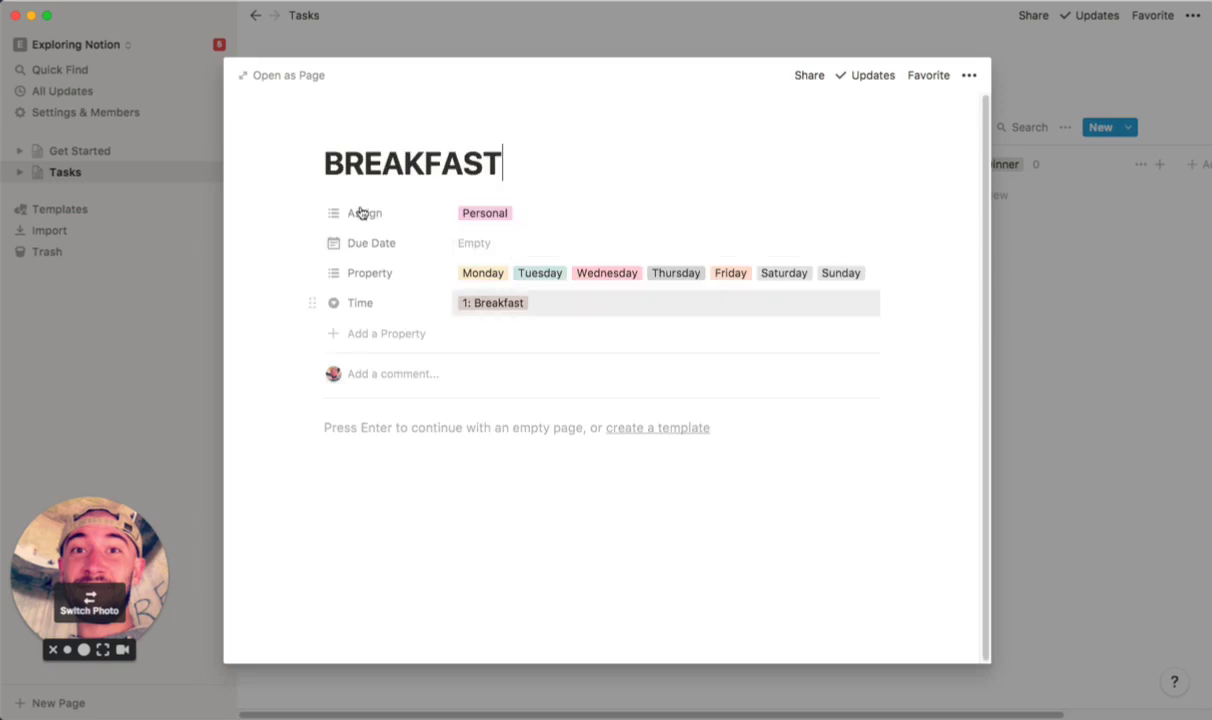
click(390, 213)
text(Category)
key(Return)
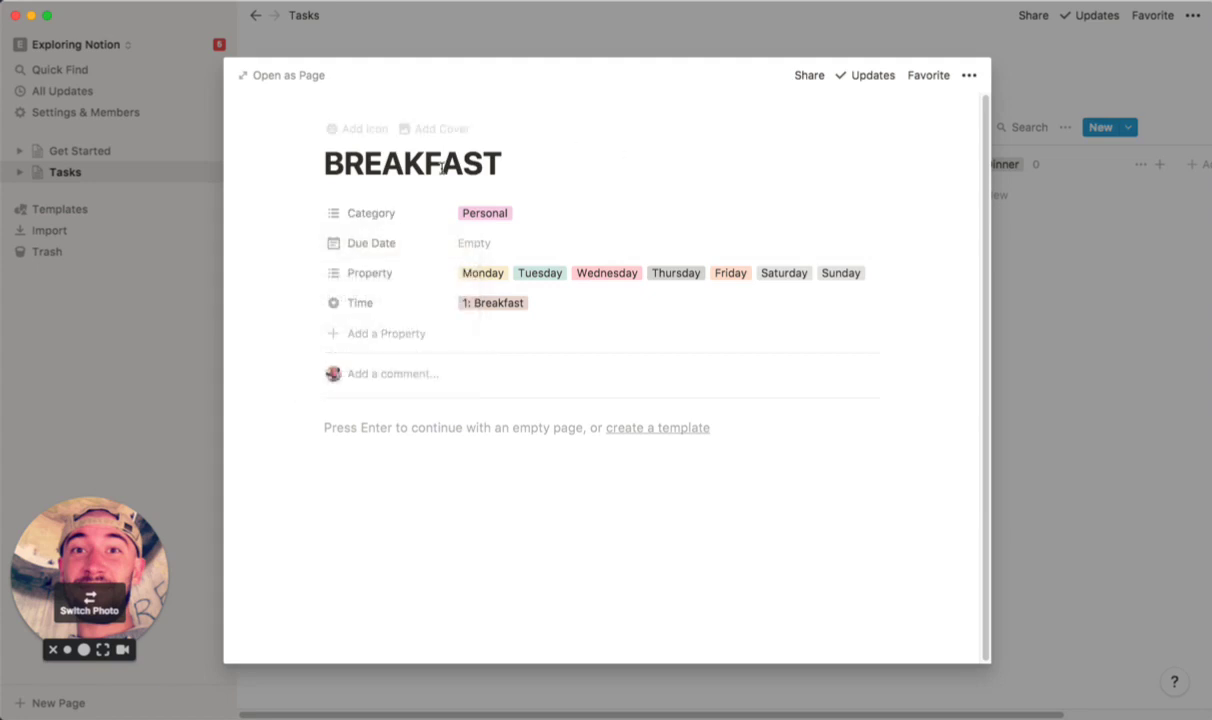
click(365, 273)
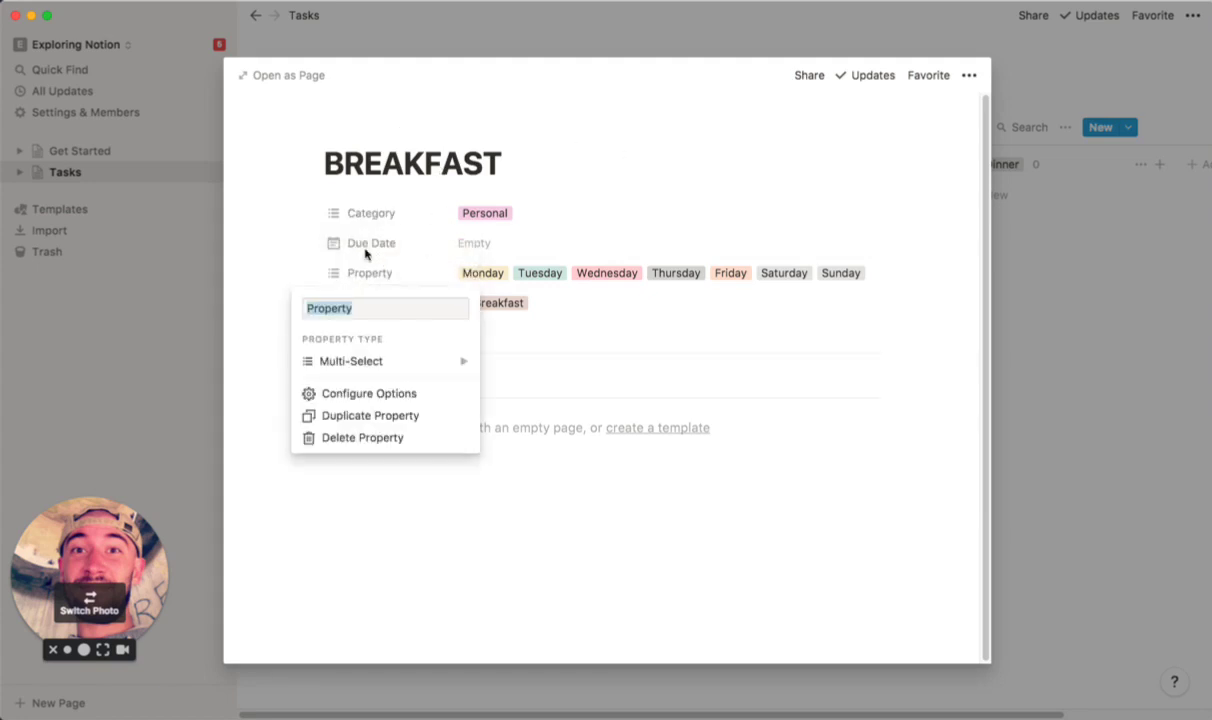
text(Day)
key(Return)
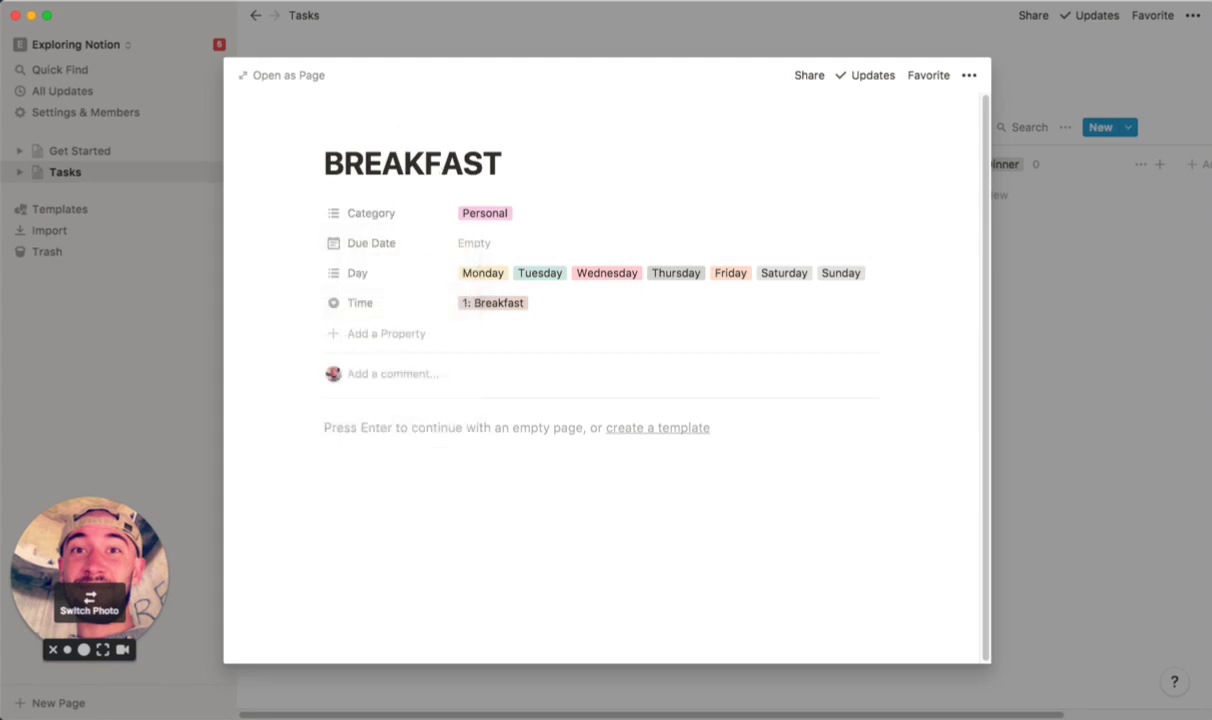
Step: Group the Tasks board by Day, placing BREAKFAST under each weekday column
click(1039, 225)
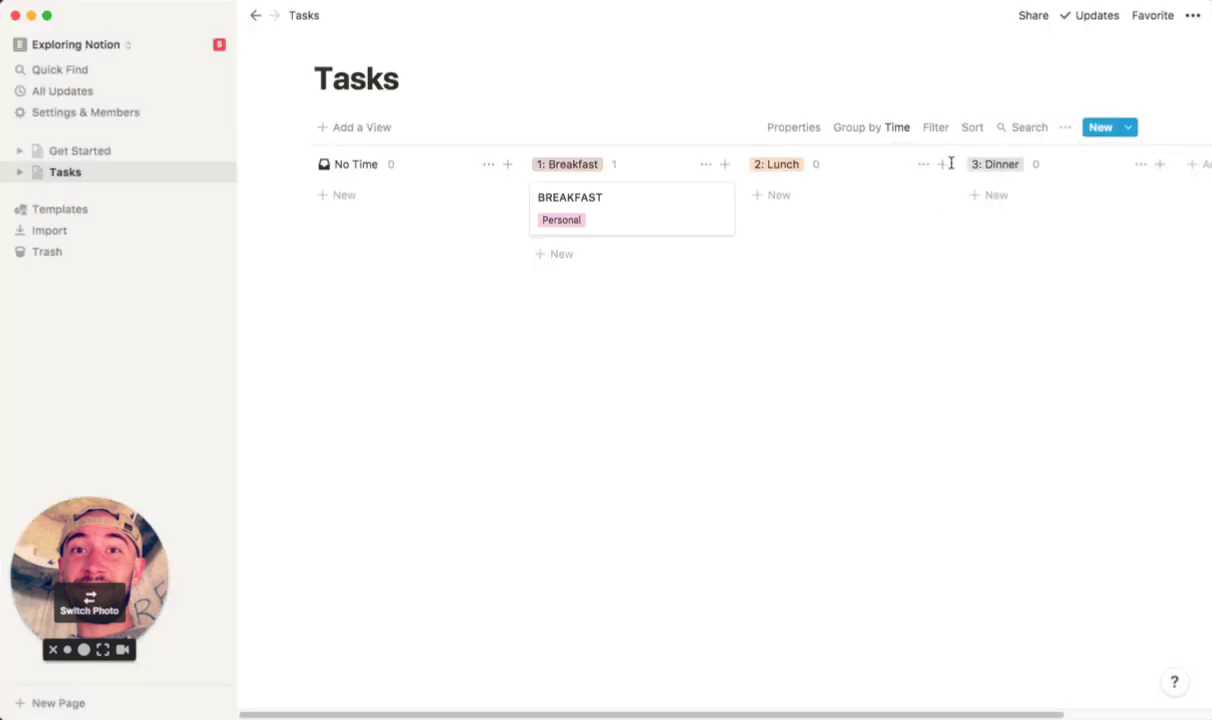
click(889, 130)
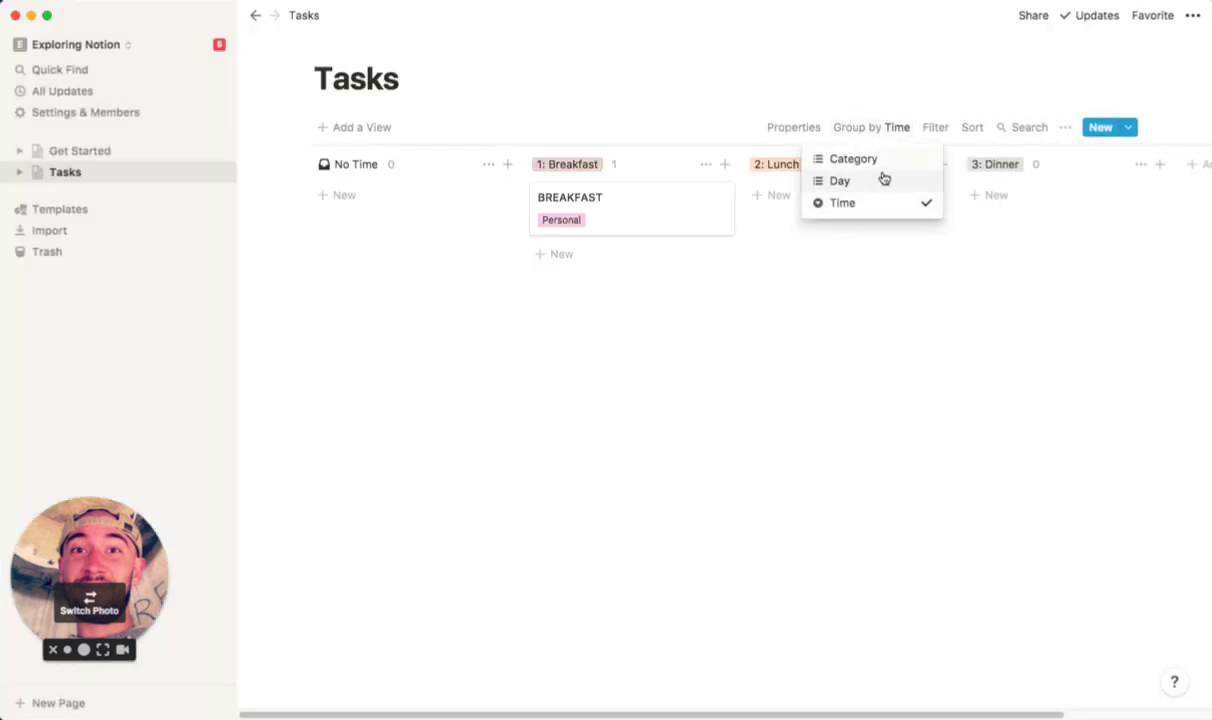
click(912, 181)
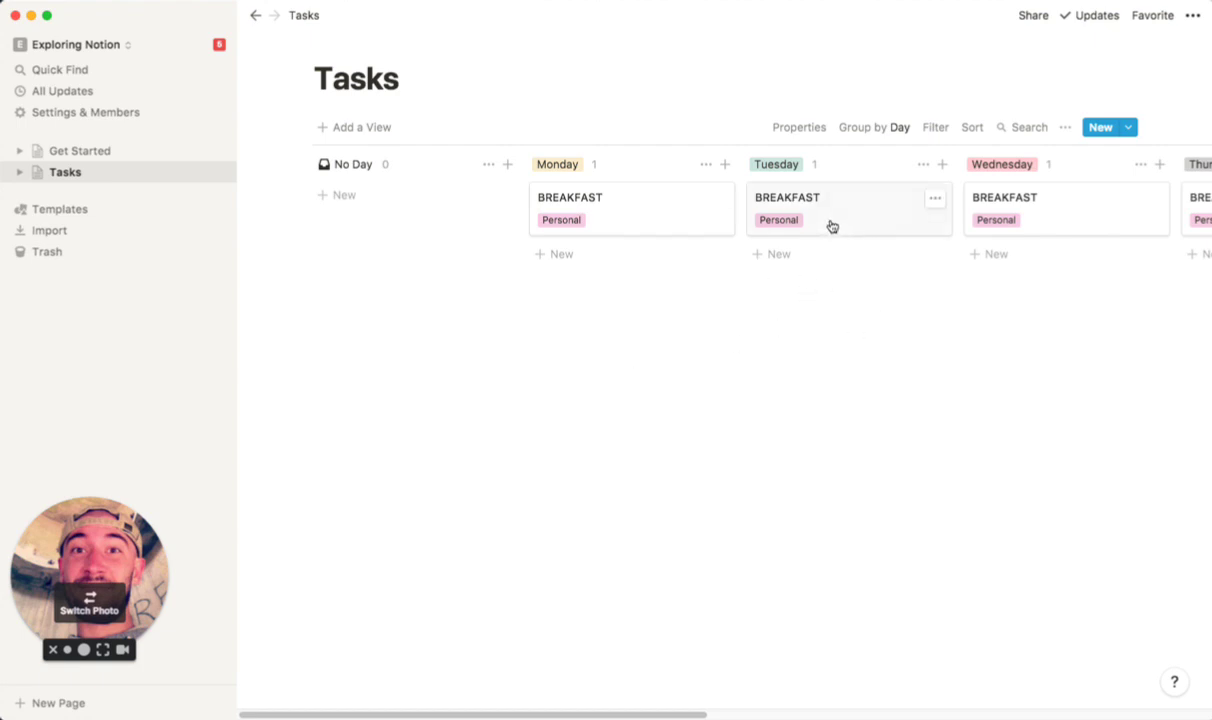
Step: Hide the Category property on the board's cards
click(804, 129)
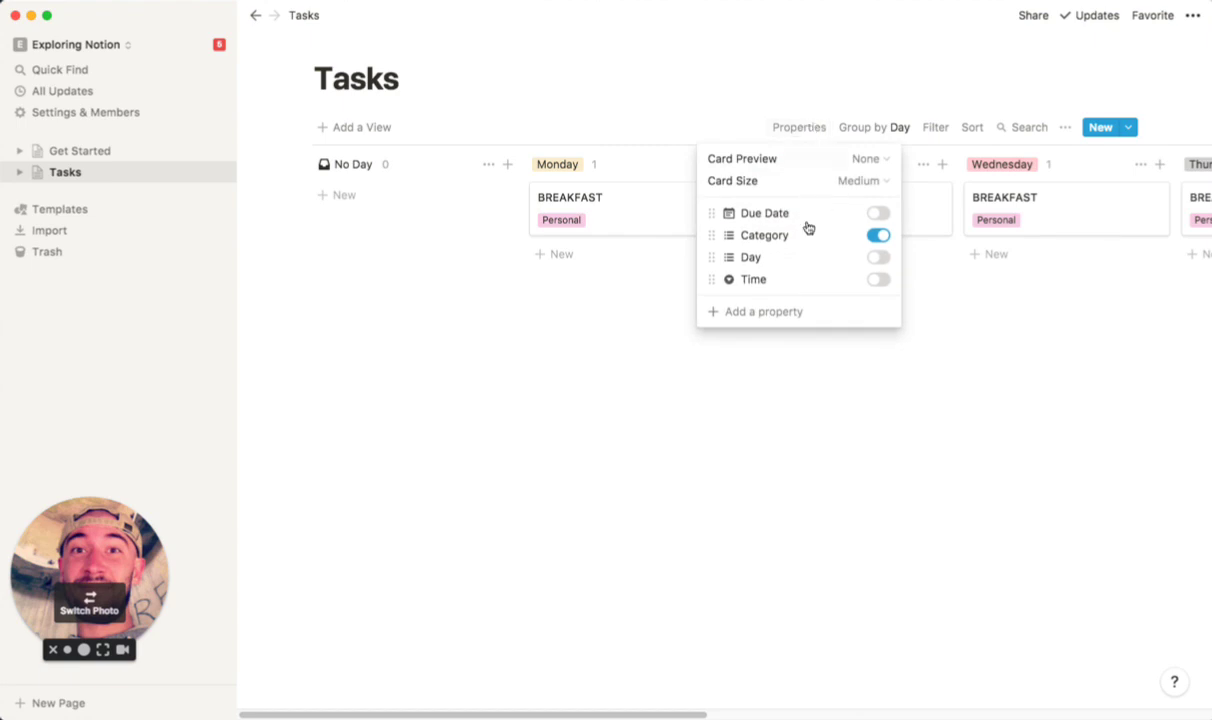
click(878, 236)
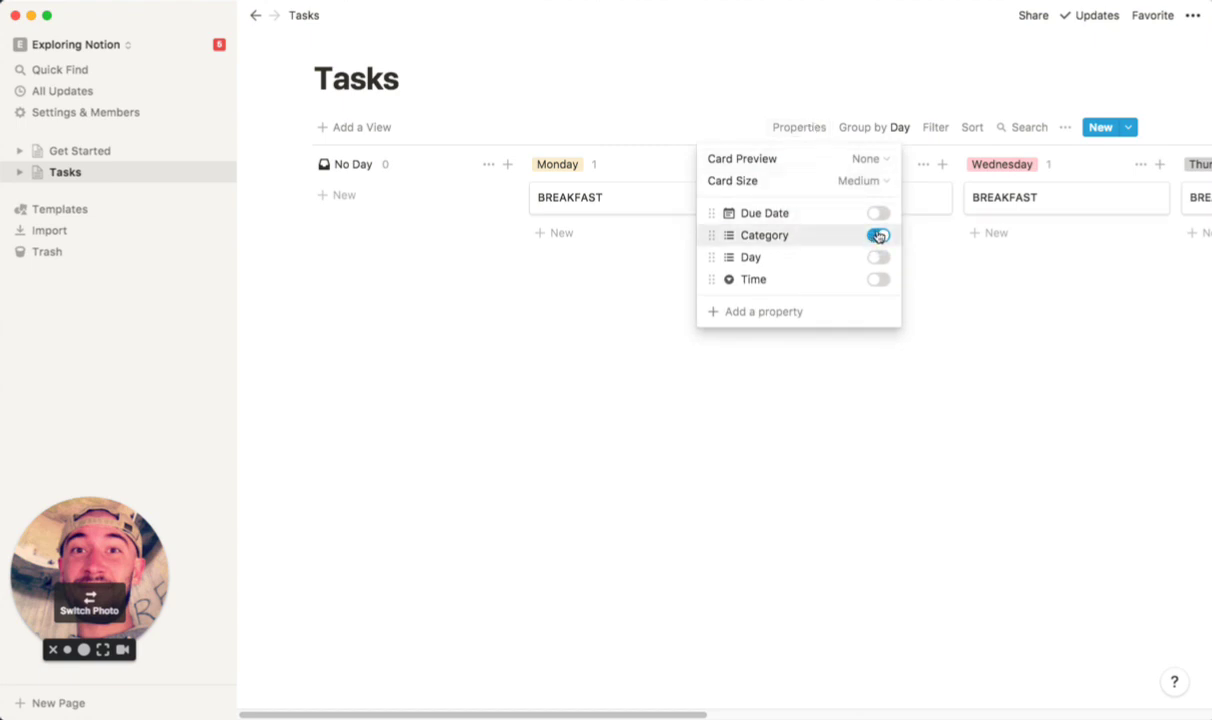
click(878, 236)
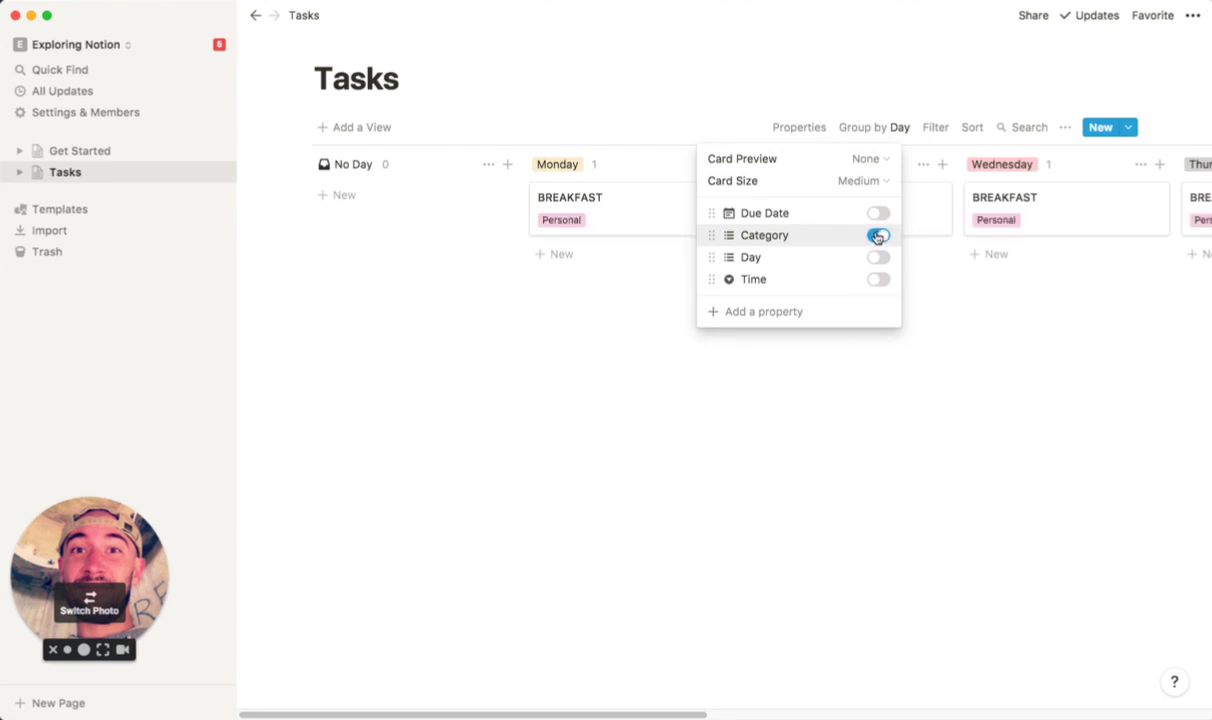
click(878, 236)
click(757, 460)
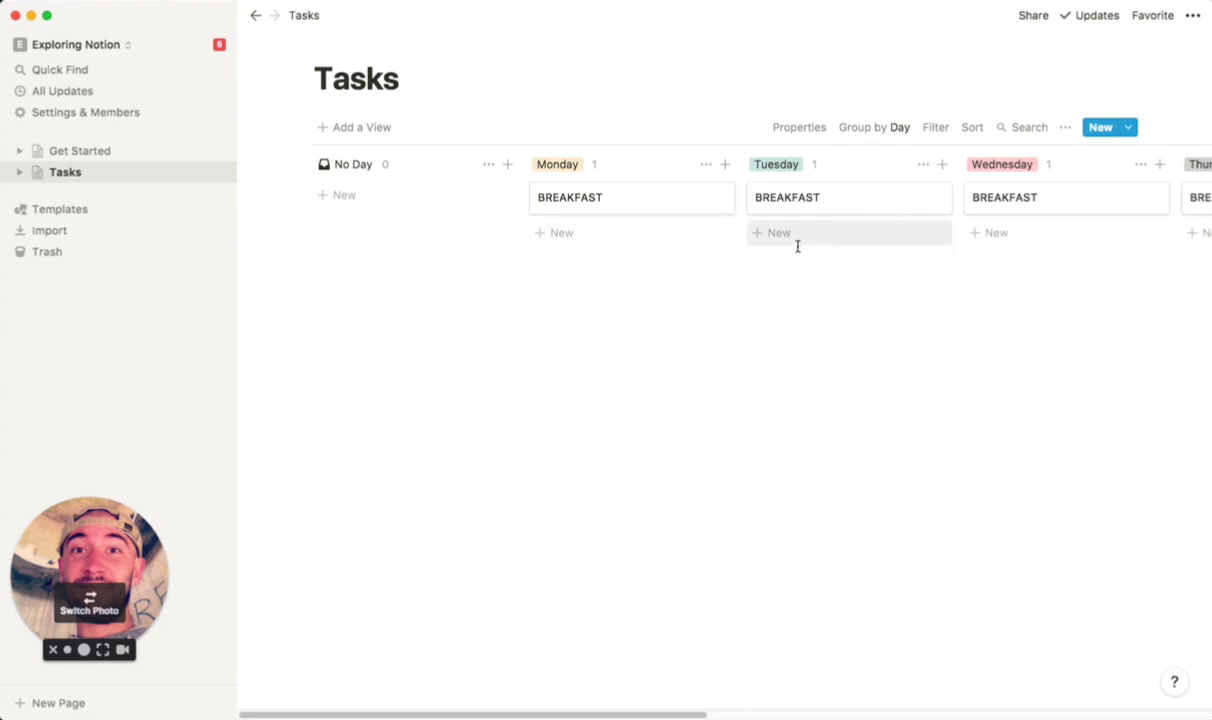
Step: Create a new Monday card titled 'Take out the garbage' beneath BREAKFAST
click(631, 242)
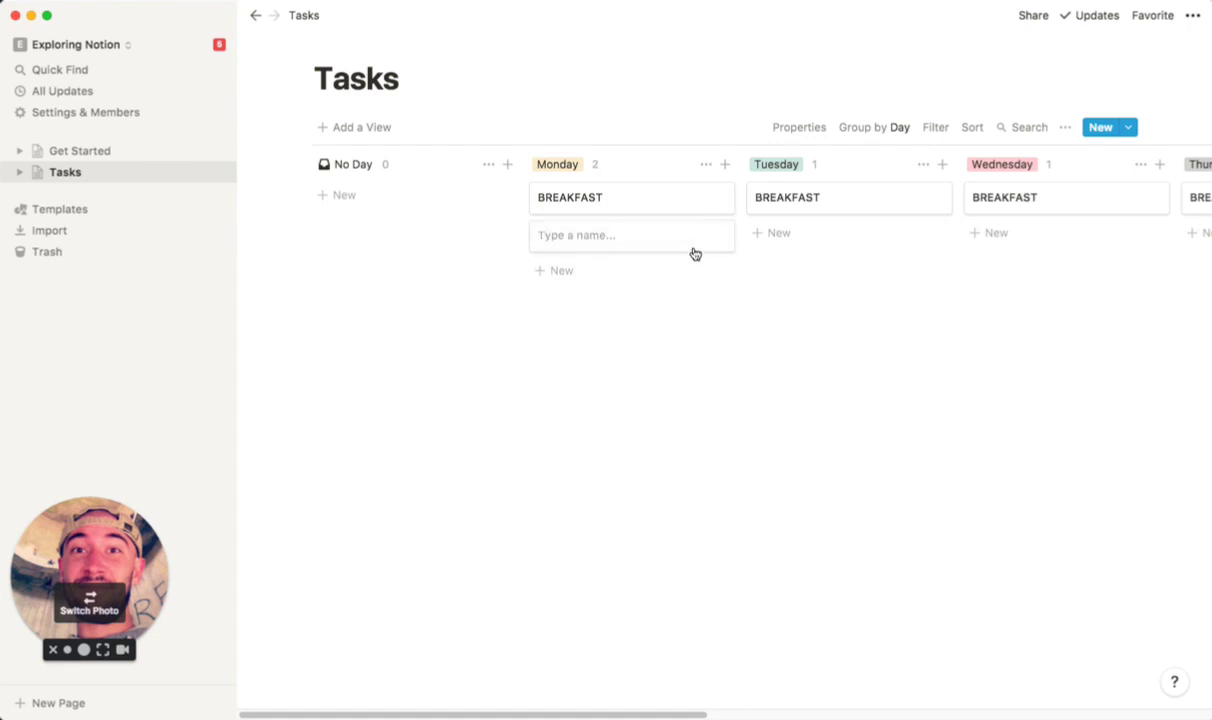
text(Take out the garbage)
key(Escape)
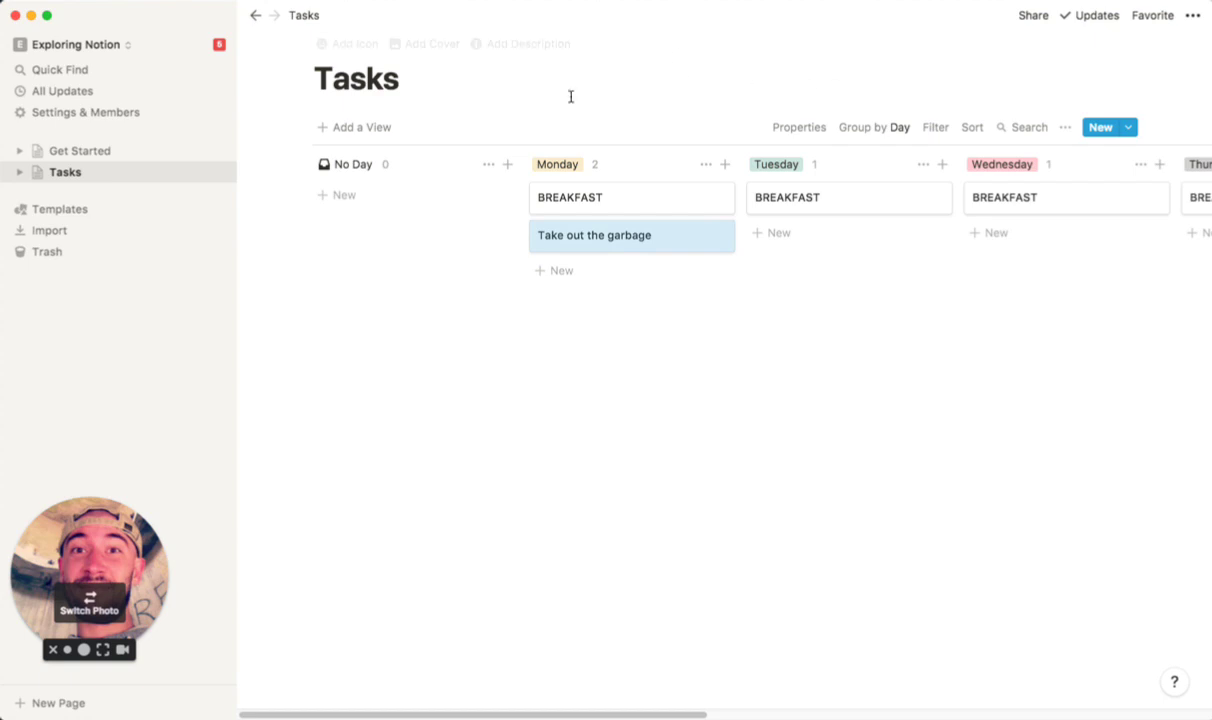
Step: Set the Category of 'Take out the garbage' to Personal and close its task page
click(665, 242)
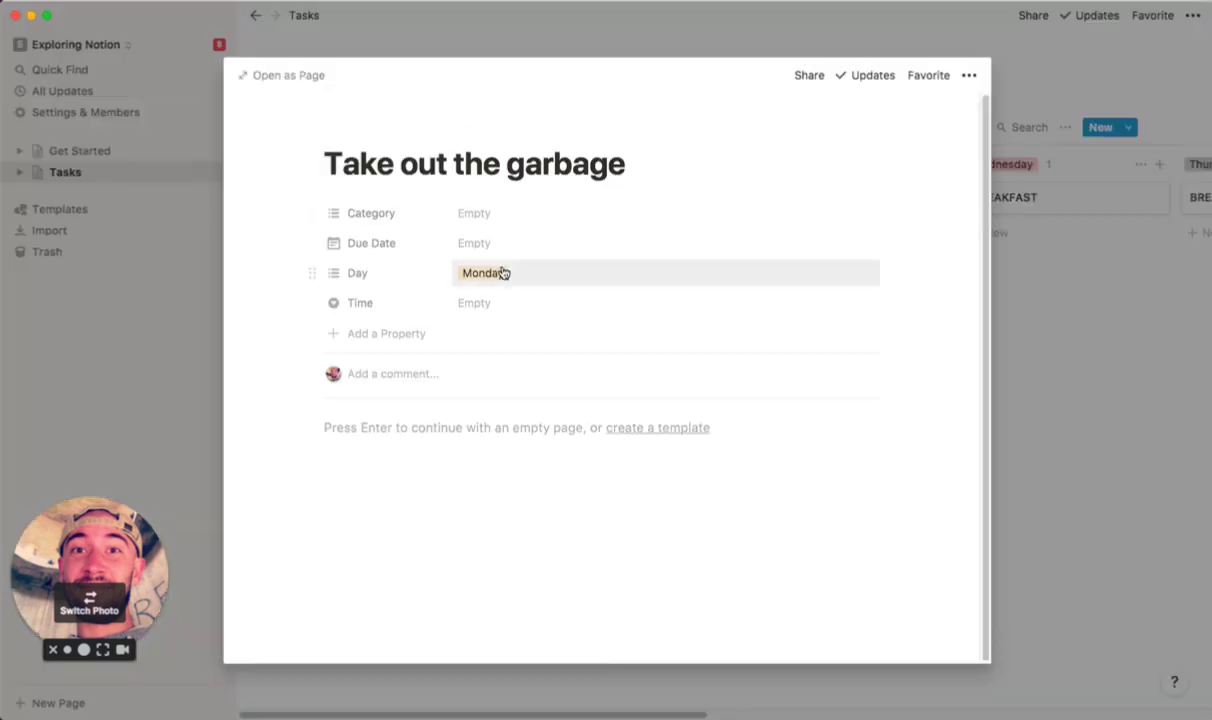
click(513, 219)
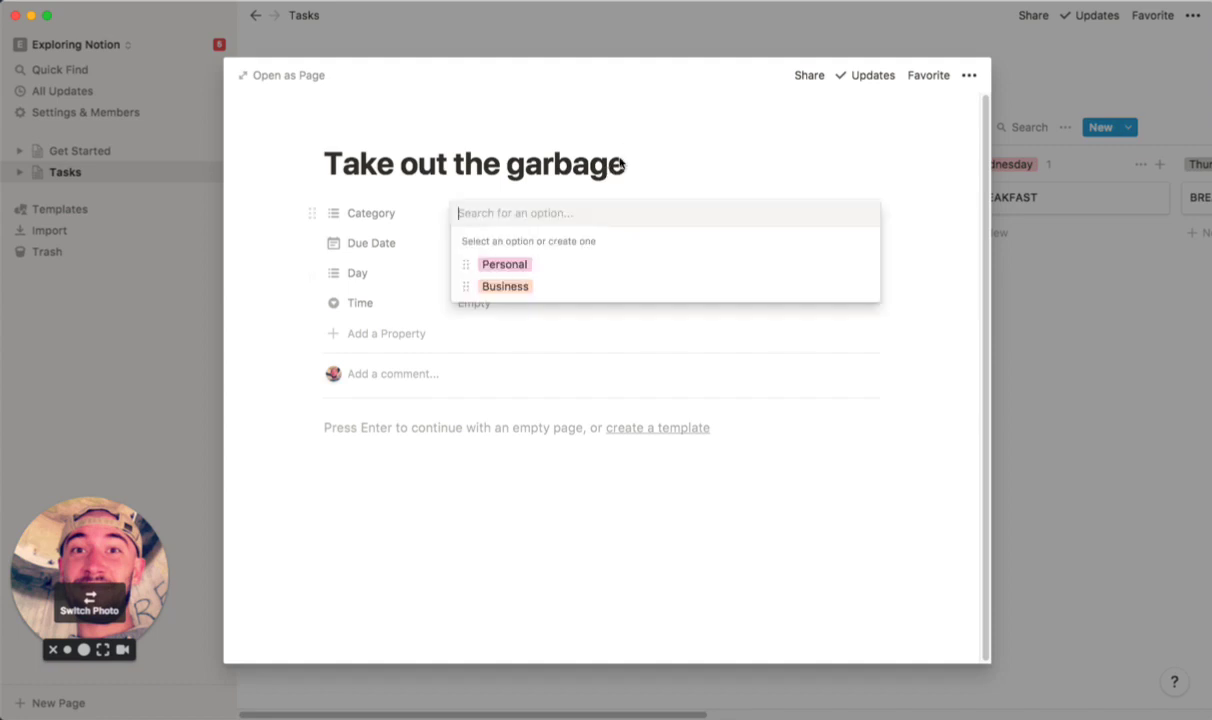
text(P)
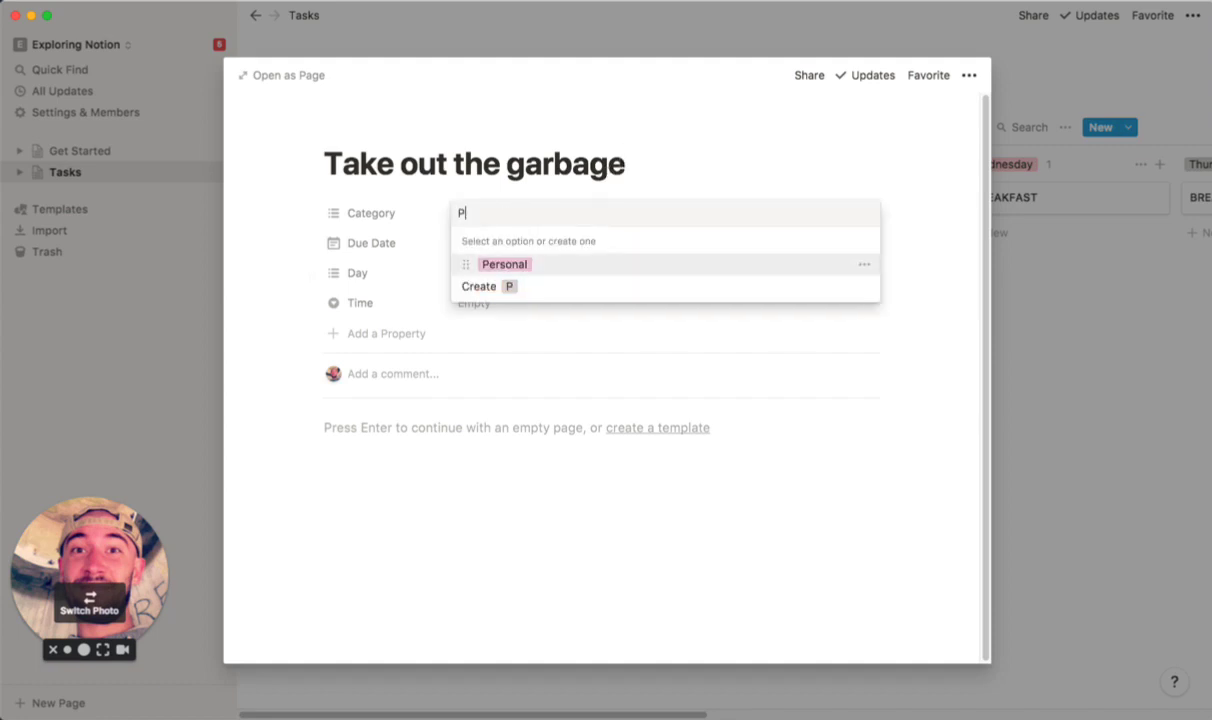
key(Return)
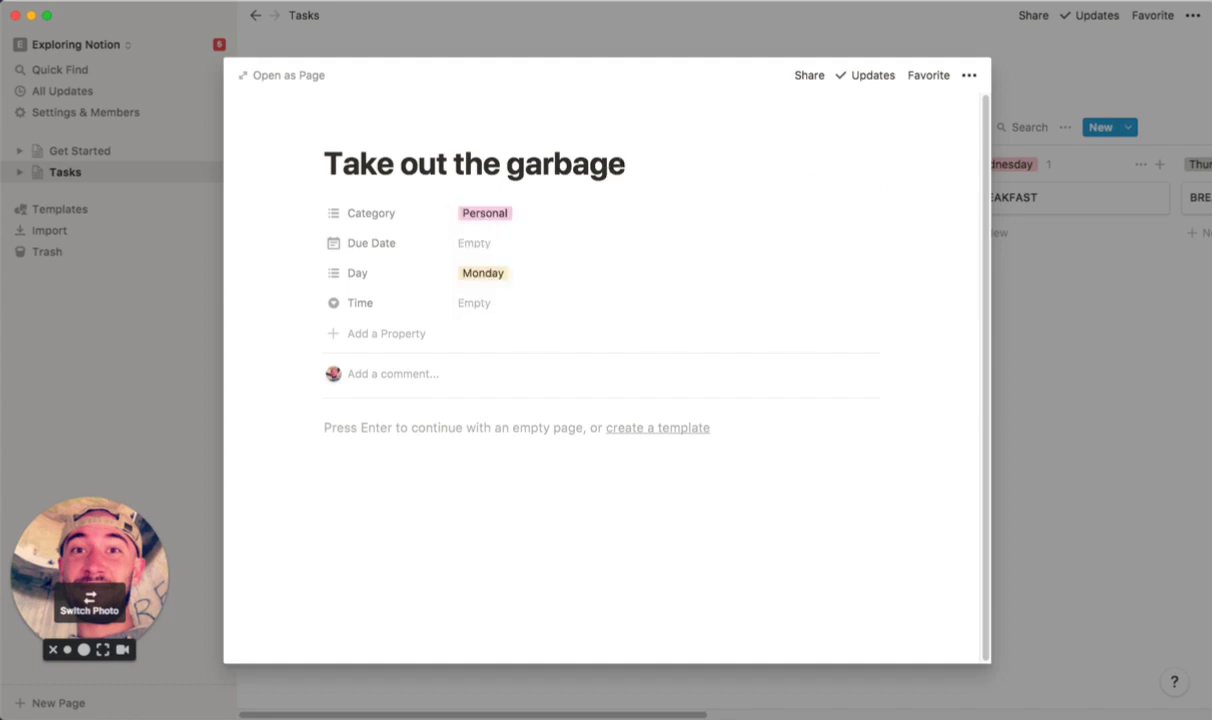
key(Escape)
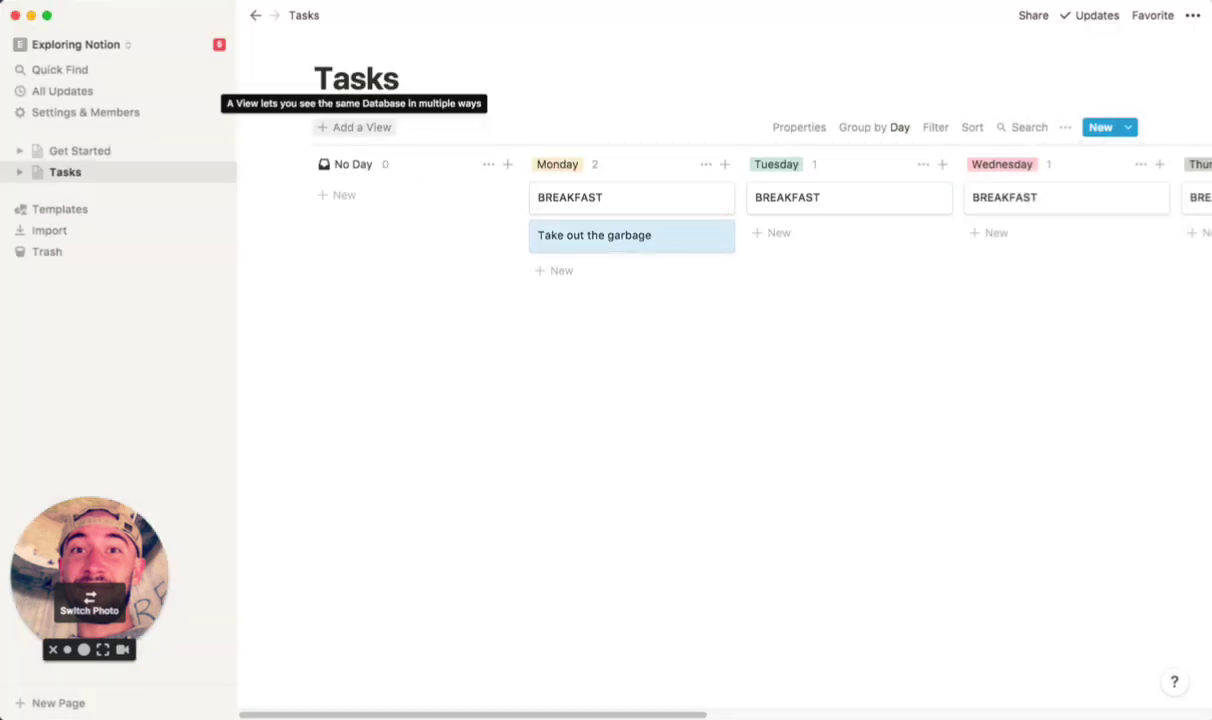
Step: Create a new List-type view titled 'Personal' on the Tasks database
click(355, 127)
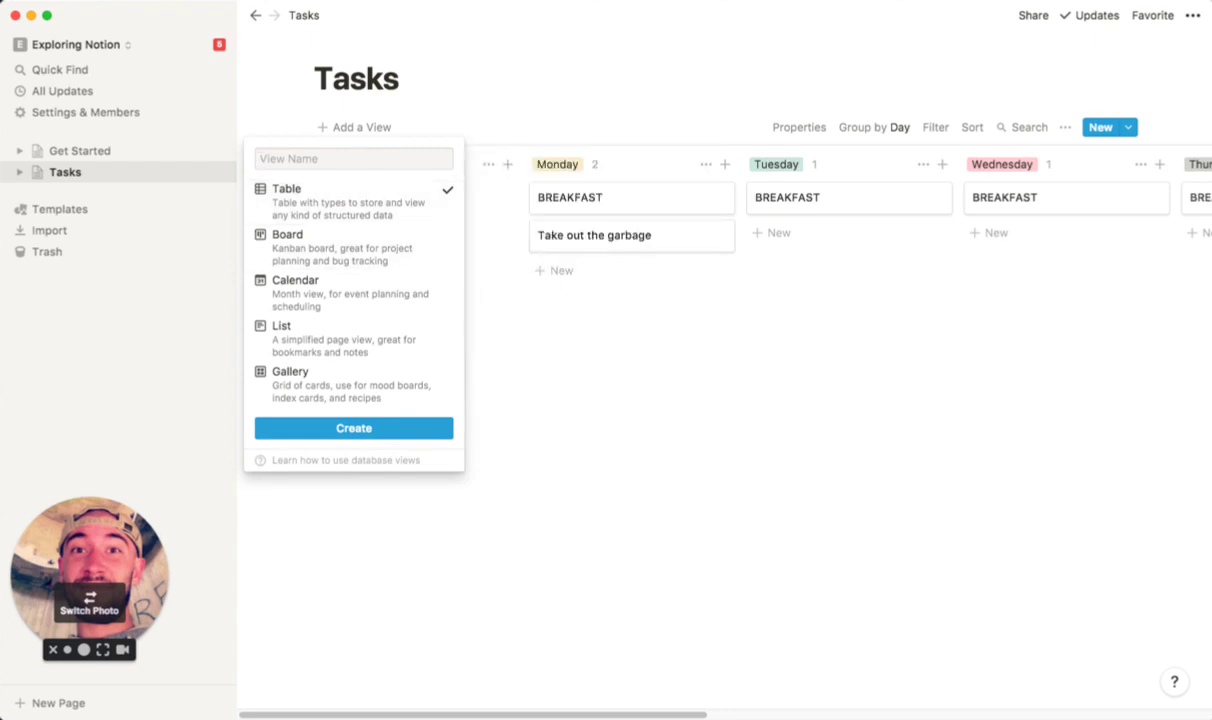
text(Personal)
click(348, 345)
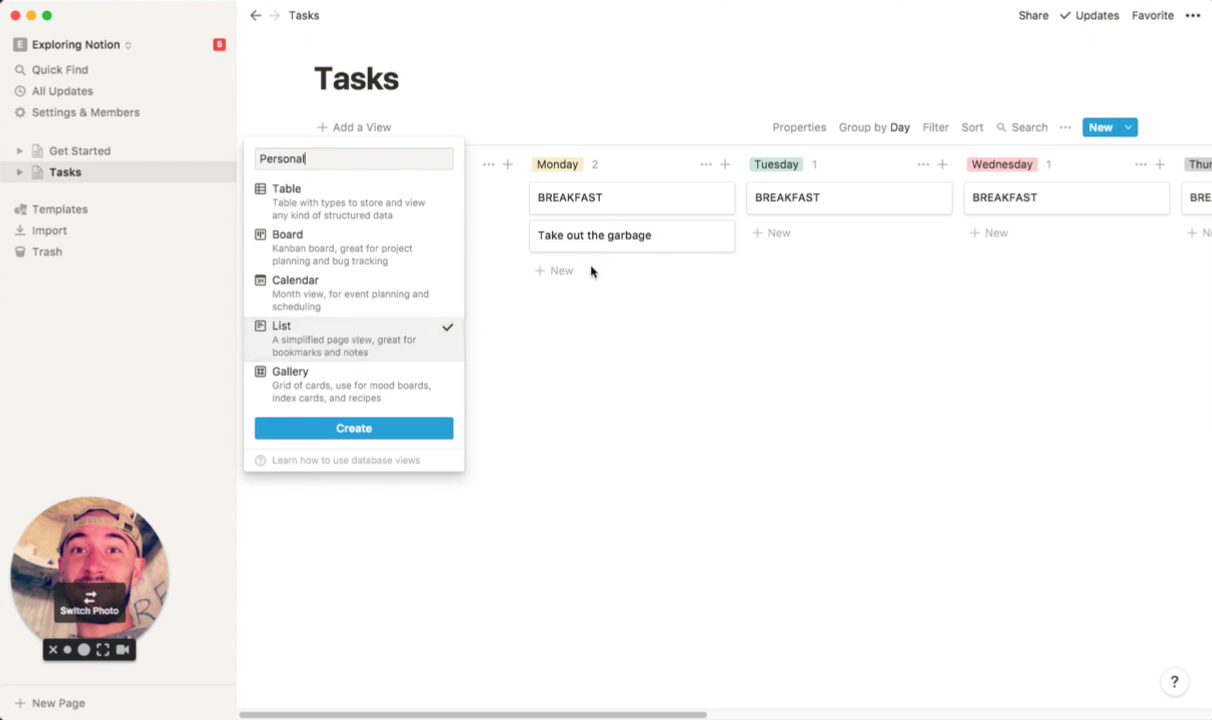
click(386, 424)
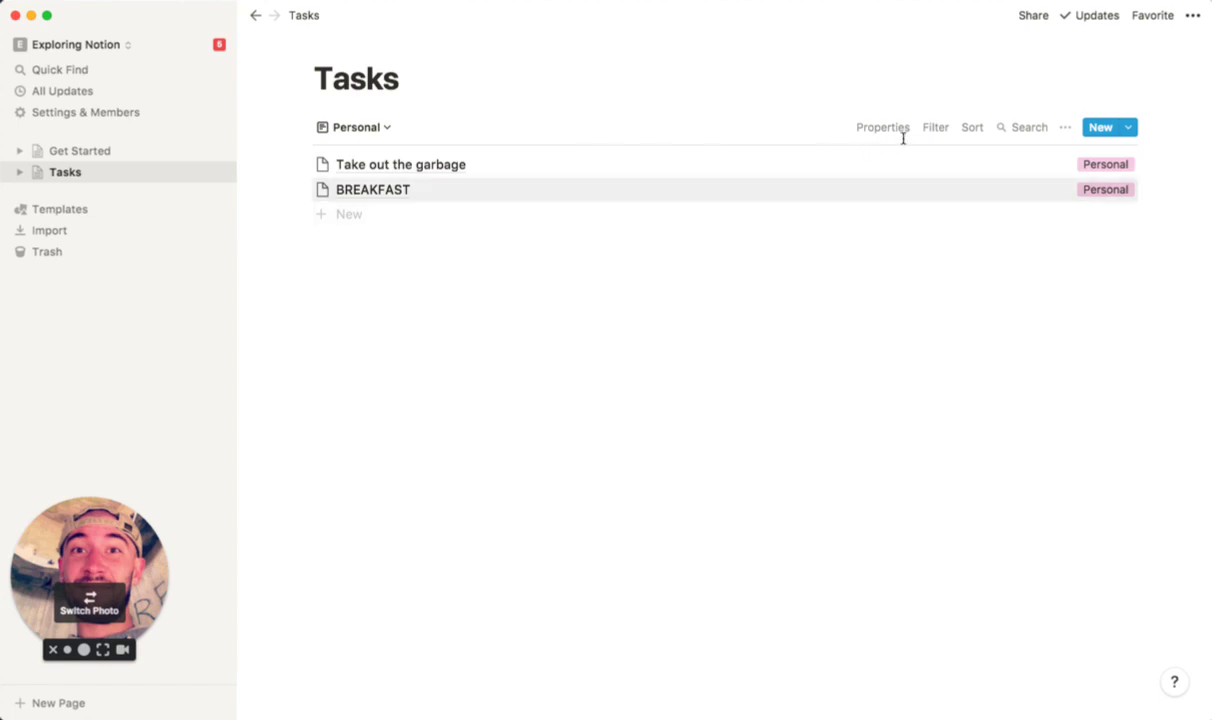
Step: Switch from the Personal list view back to Board View grouped by Day
click(935, 128)
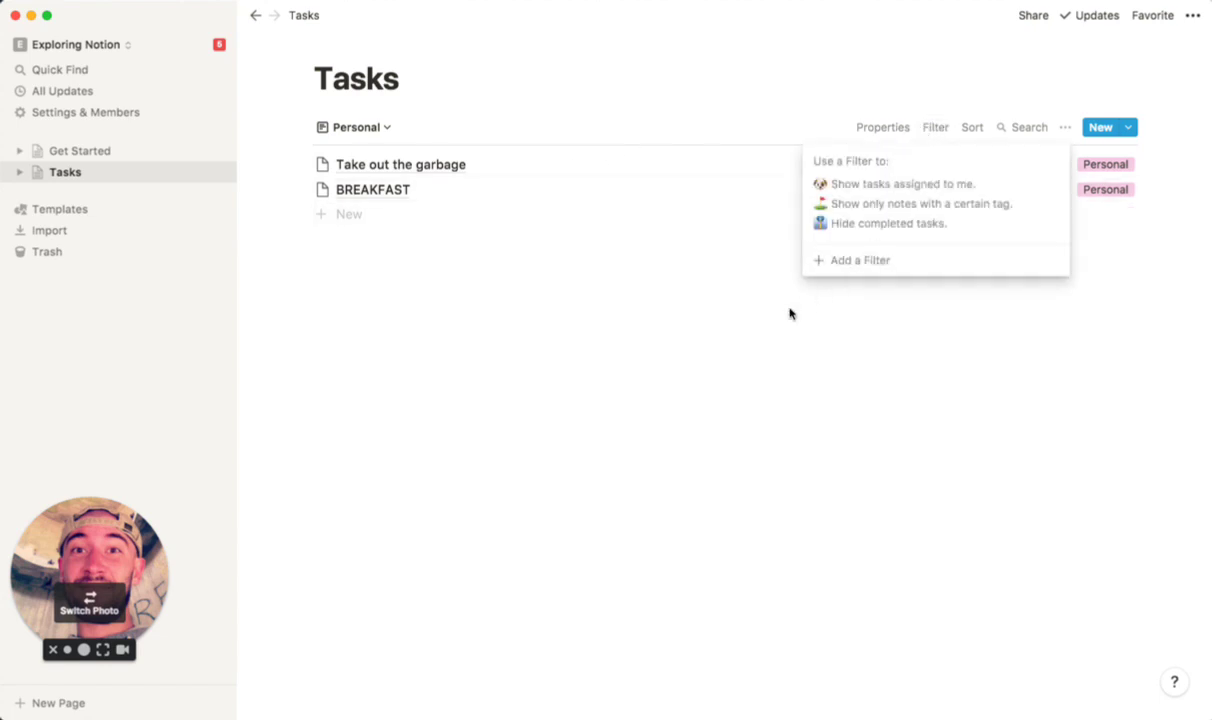
click(351, 128)
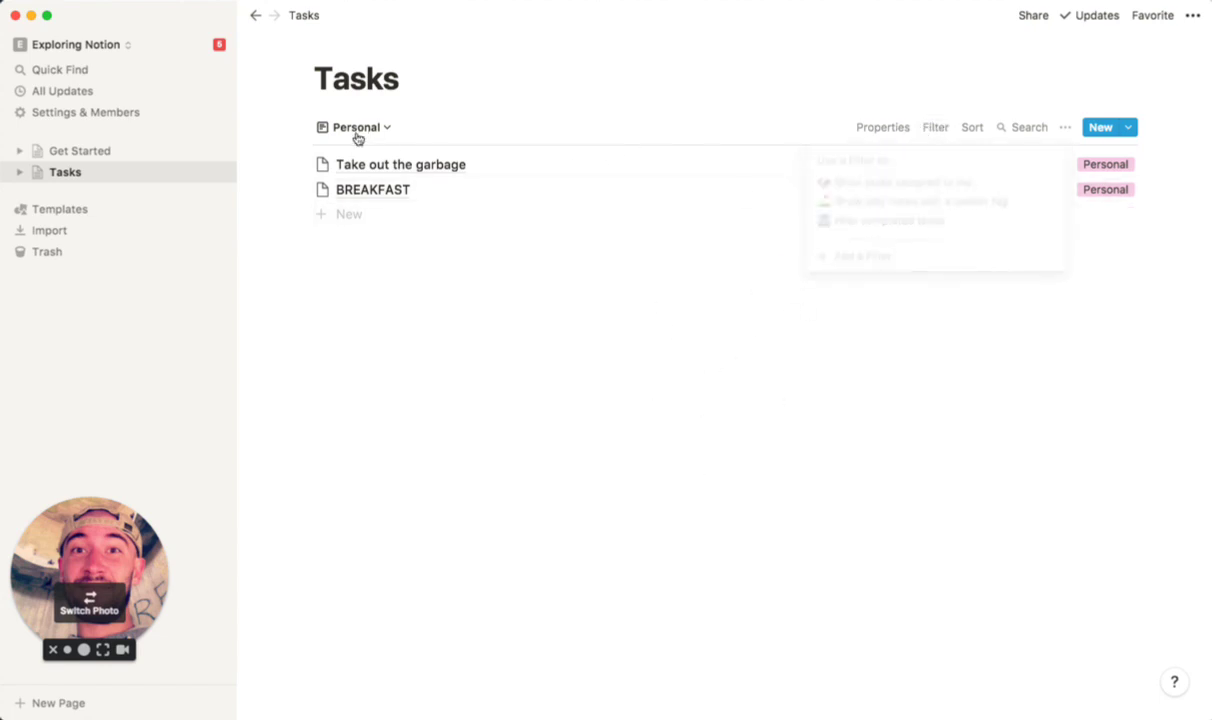
click(355, 127)
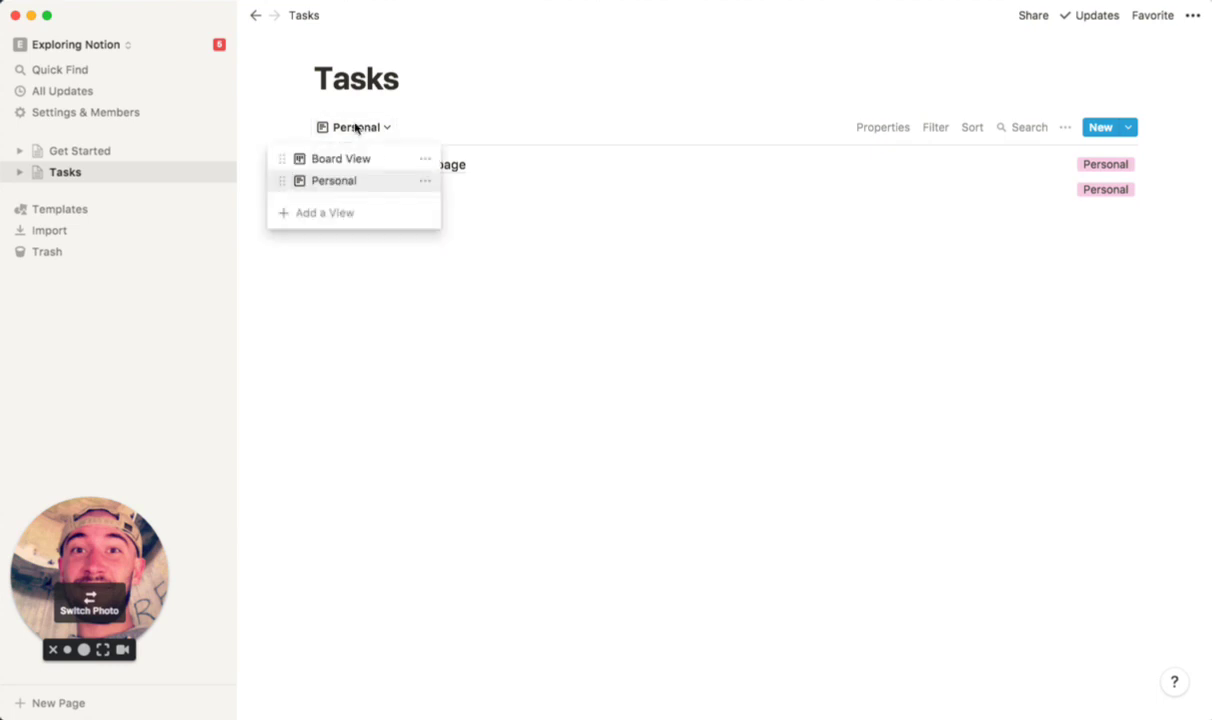
click(316, 160)
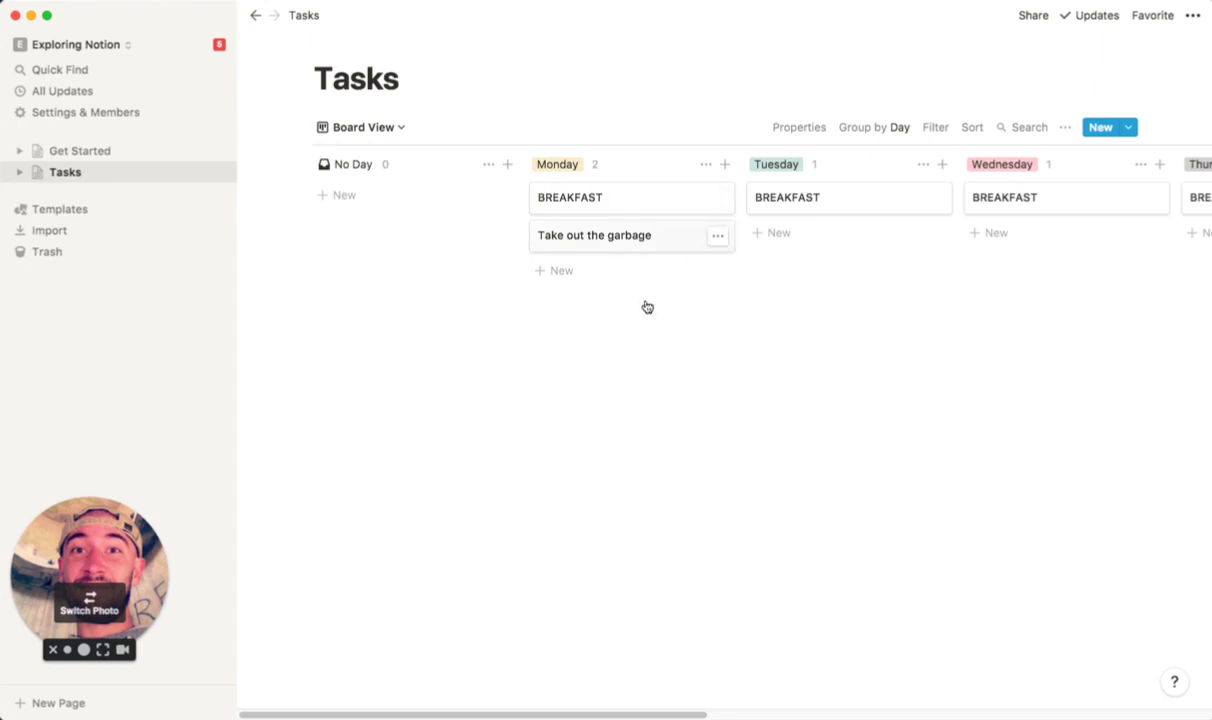
Step: Create a third Monday card titled 'Buy tickets for show'
click(681, 283)
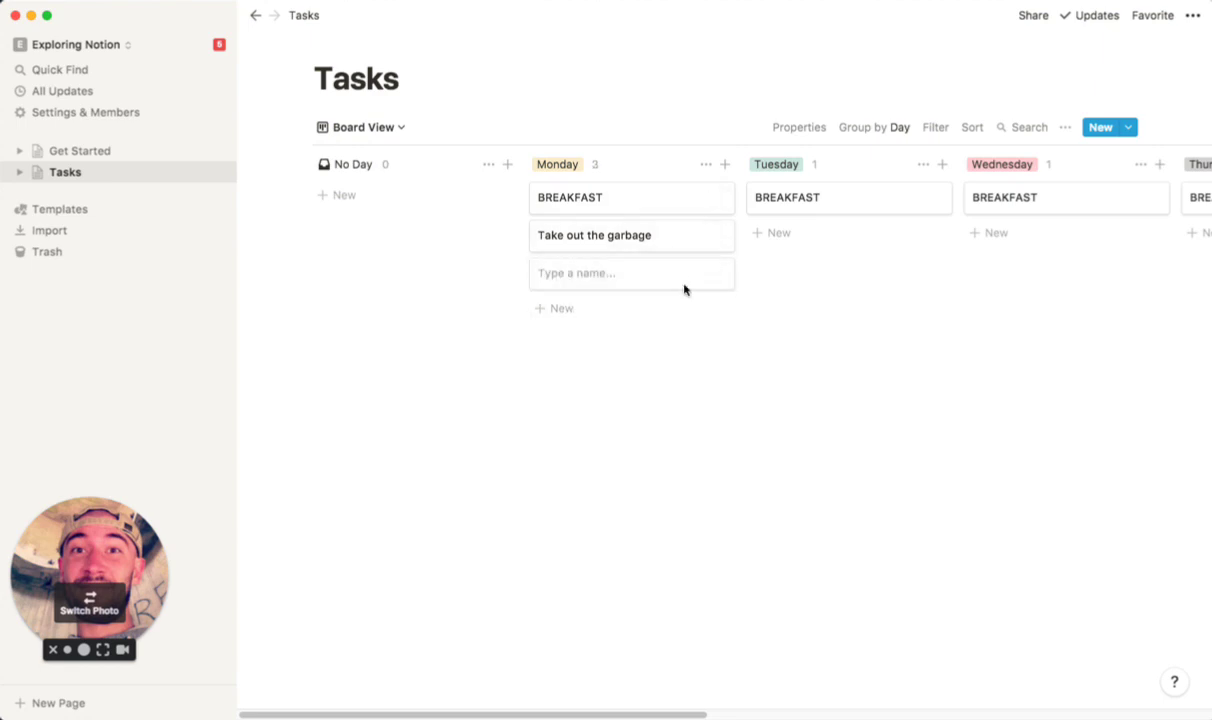
text(Buy tickets for show)
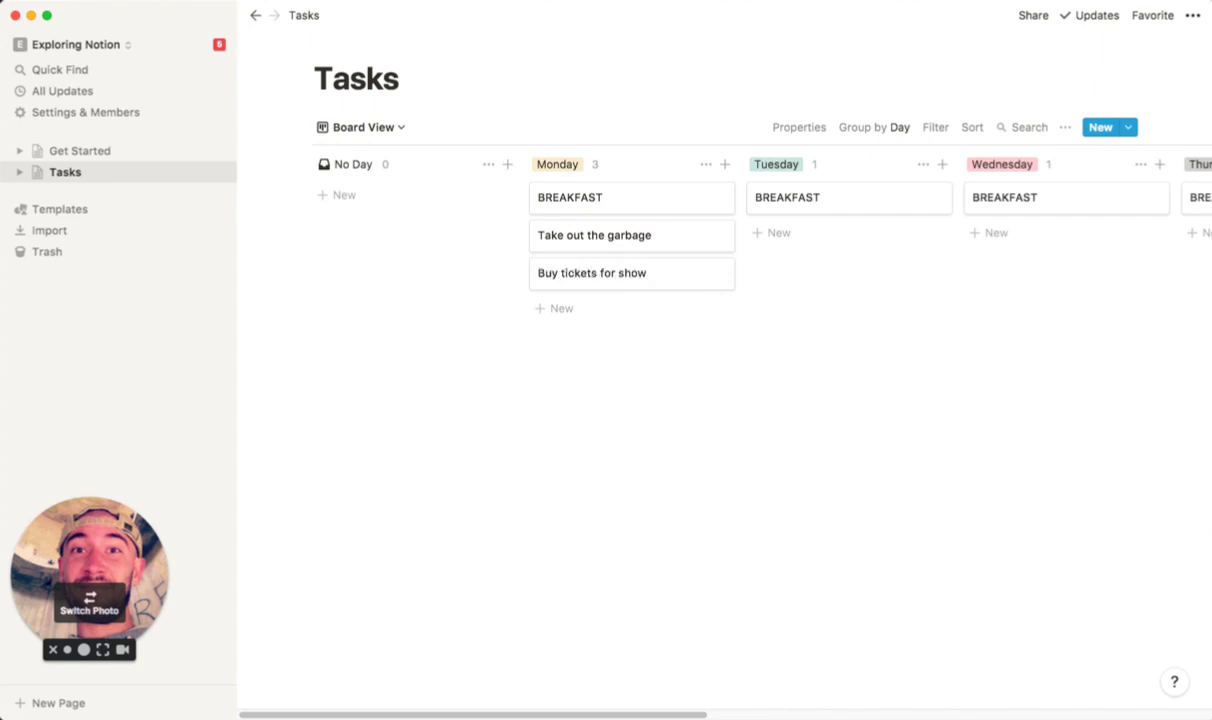
key(Escape)
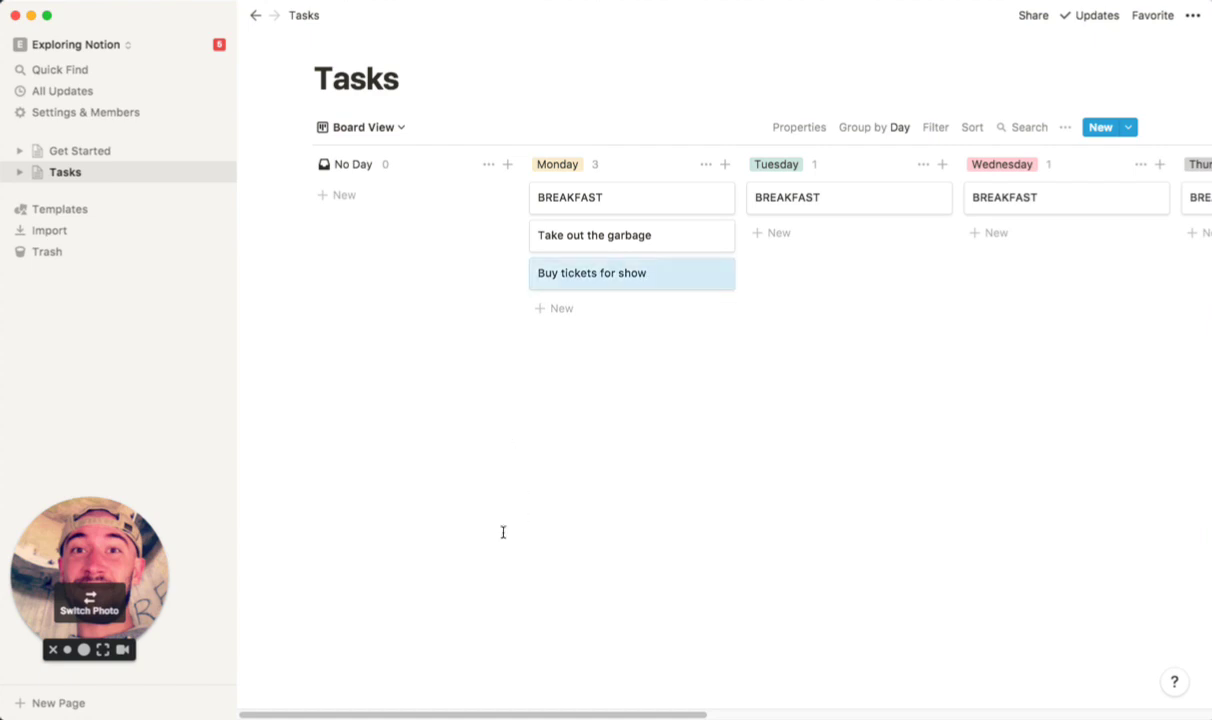
Step: Set the Due Date of 'Buy tickets for show' to Aug 22, 2019 with an on-the-day reminder
click(656, 282)
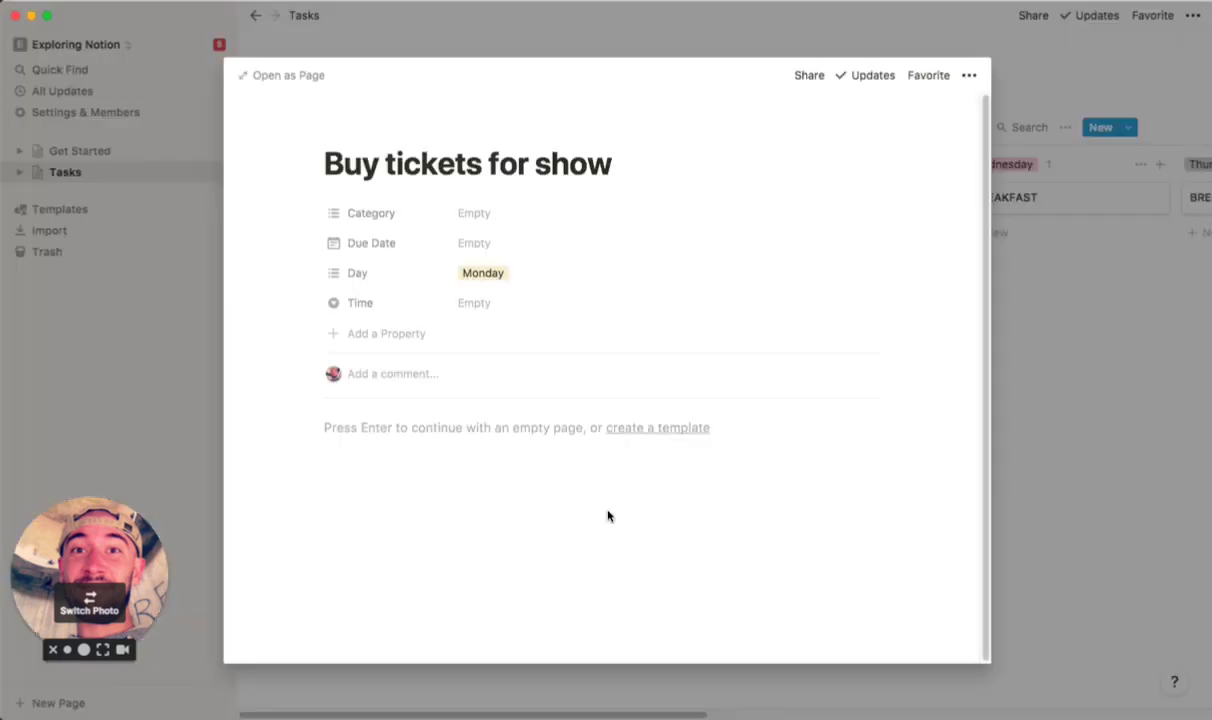
click(508, 255)
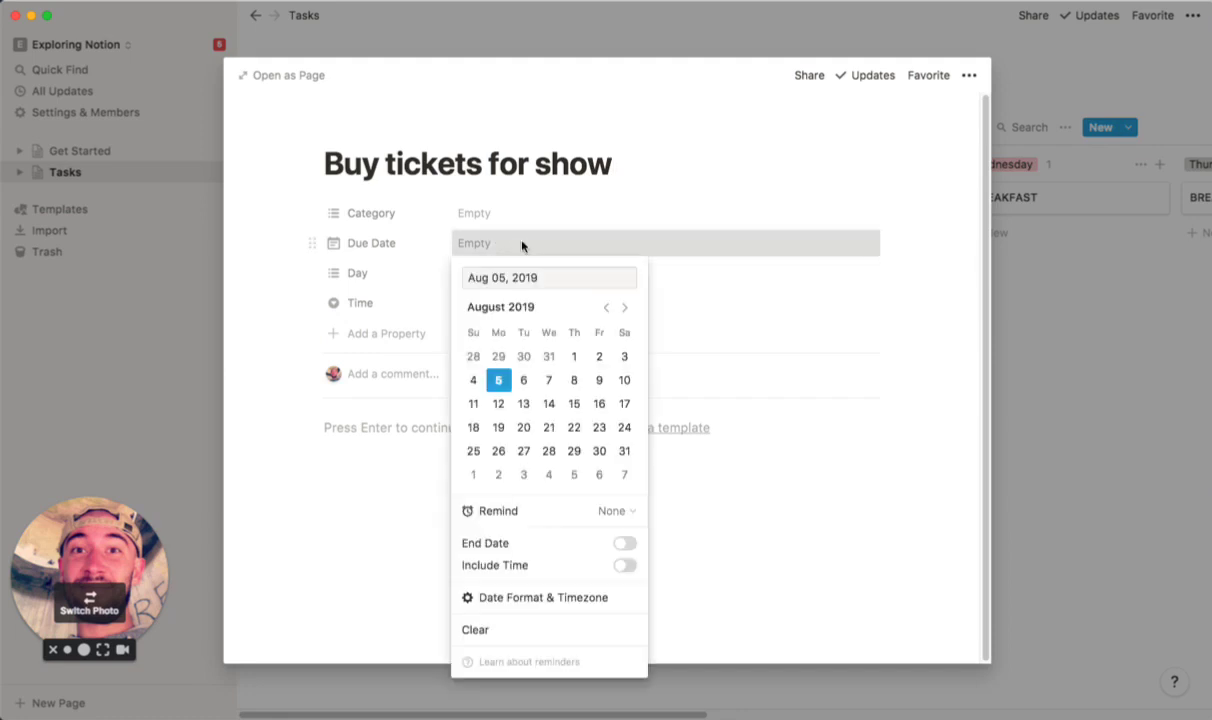
click(579, 425)
click(600, 508)
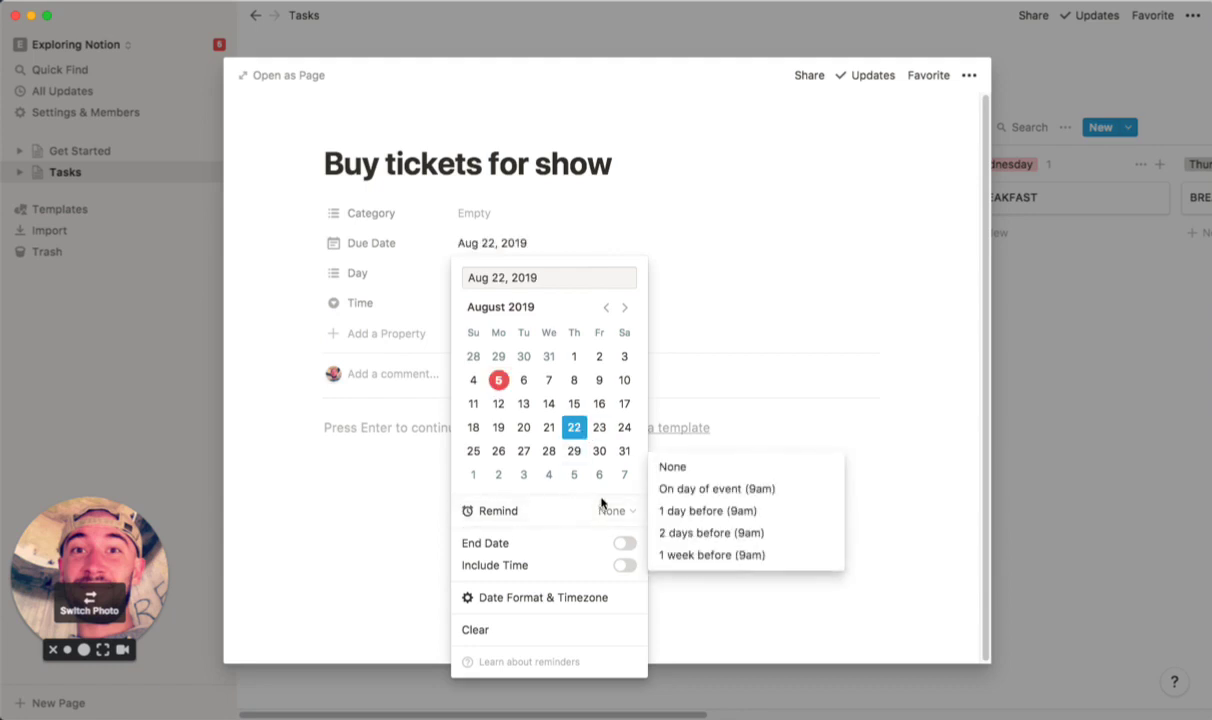
click(733, 490)
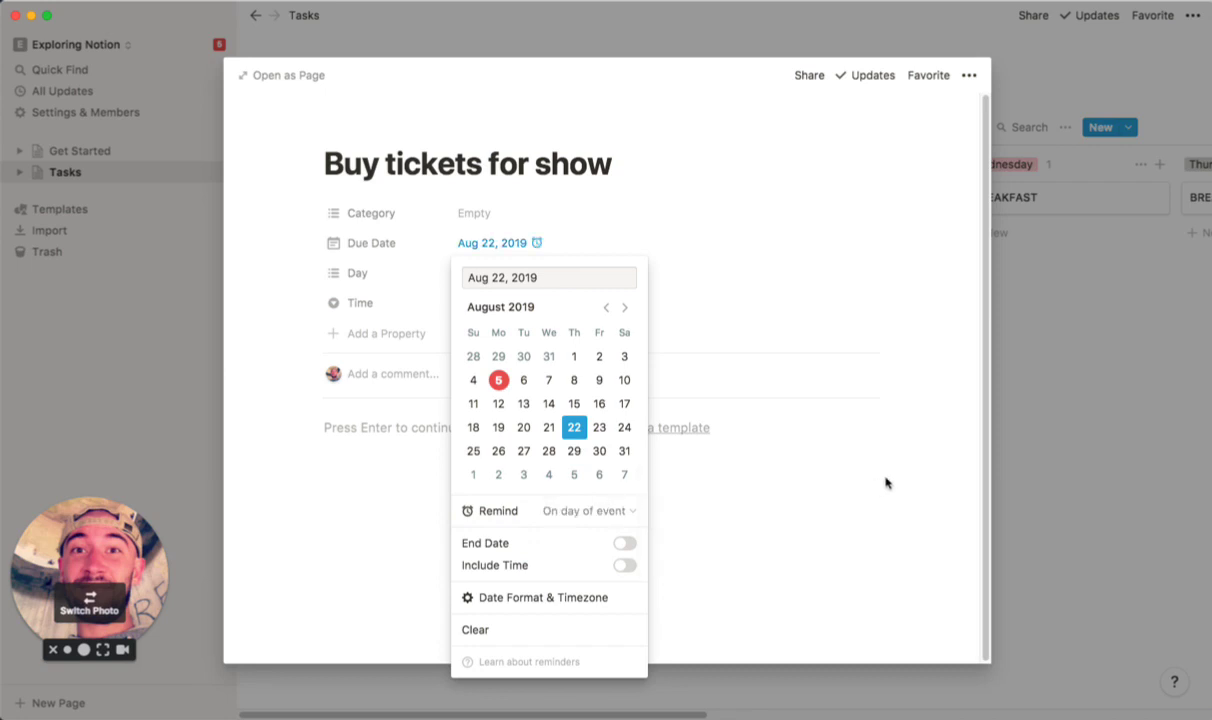
click(756, 480)
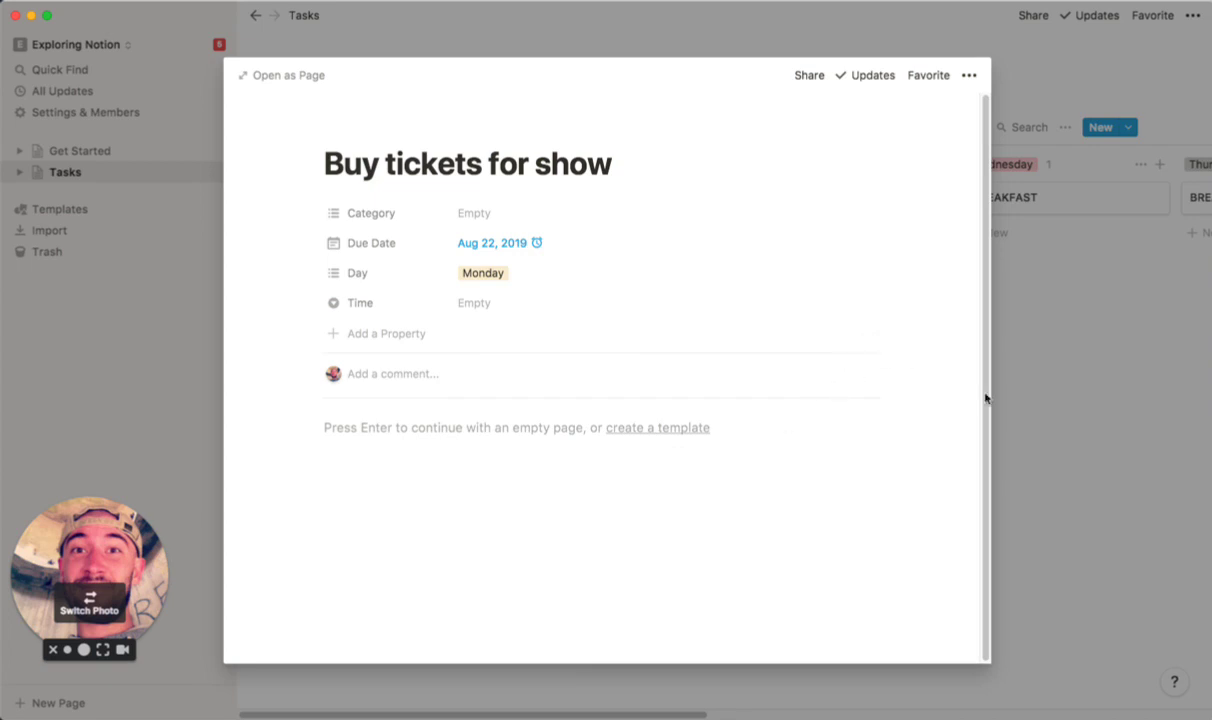
Step: Create a Calendar-type view named 'Longterm Tasks' showing August 2019
click(1006, 362)
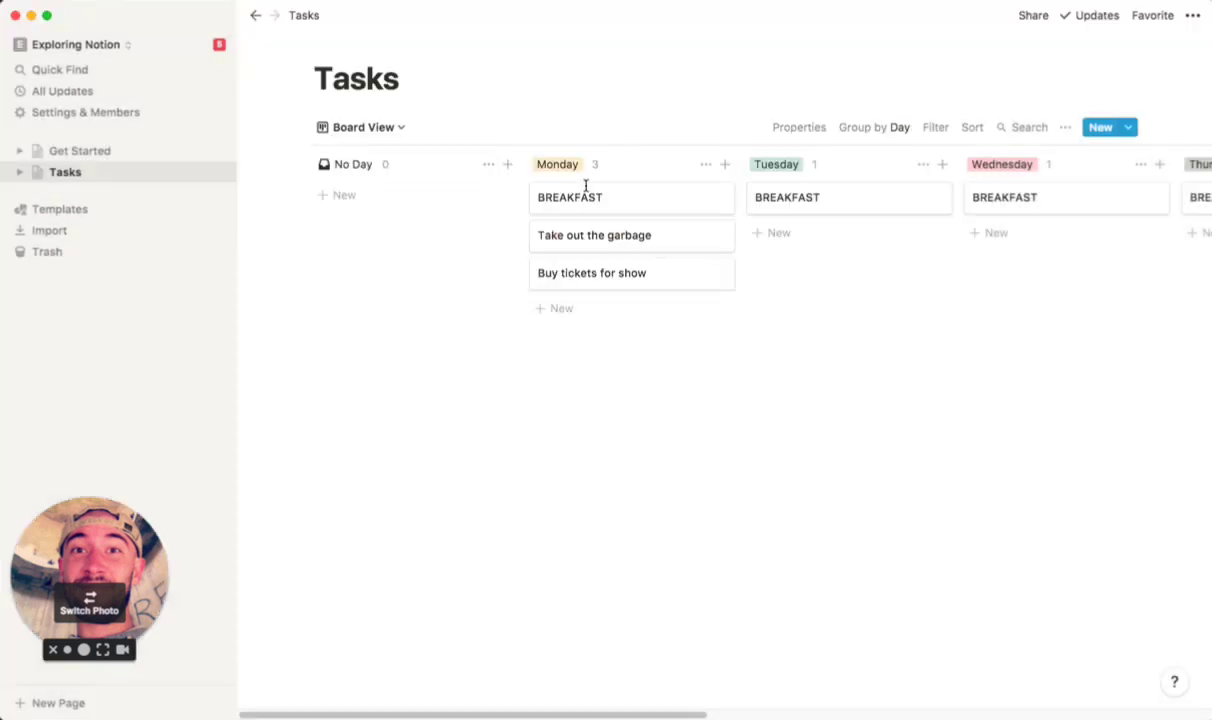
click(404, 129)
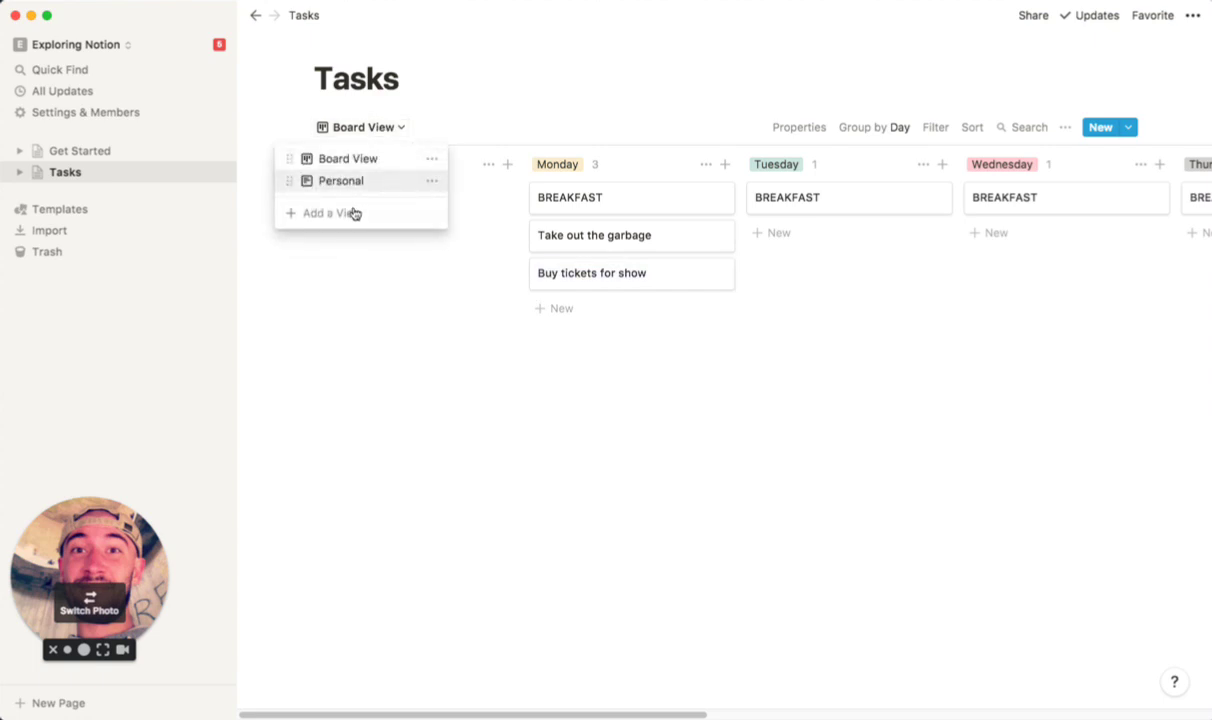
click(400, 214)
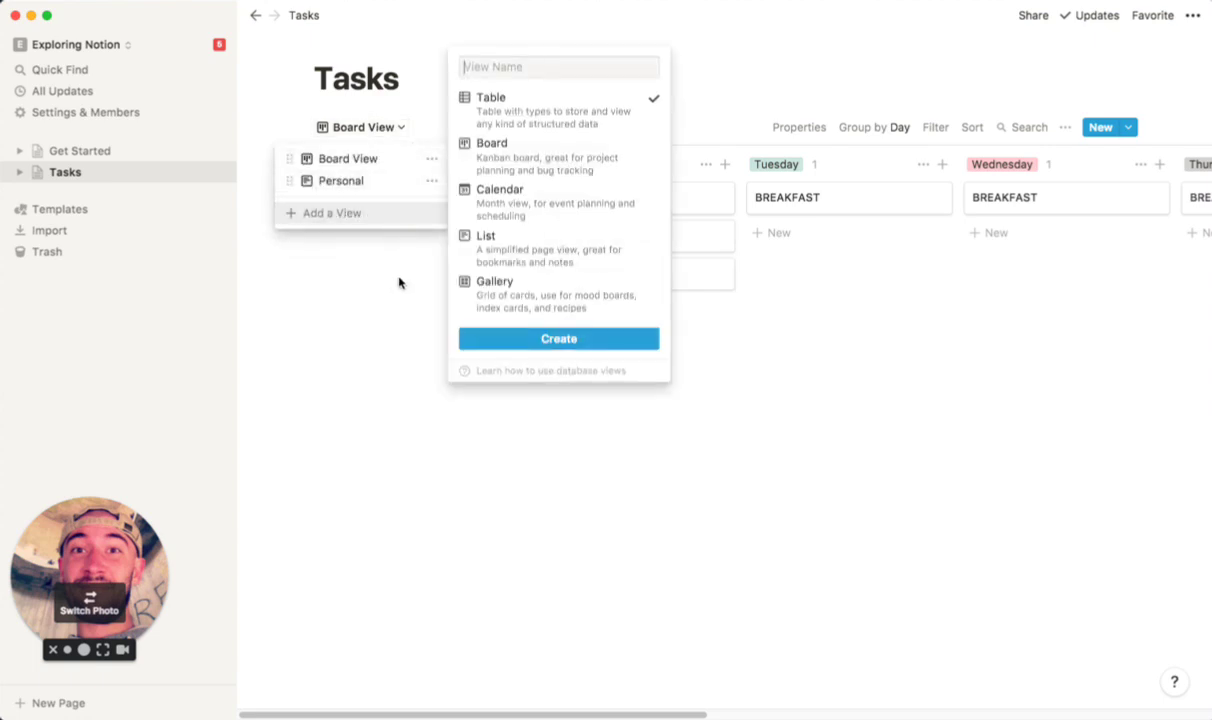
click(538, 202)
text(Longterm)
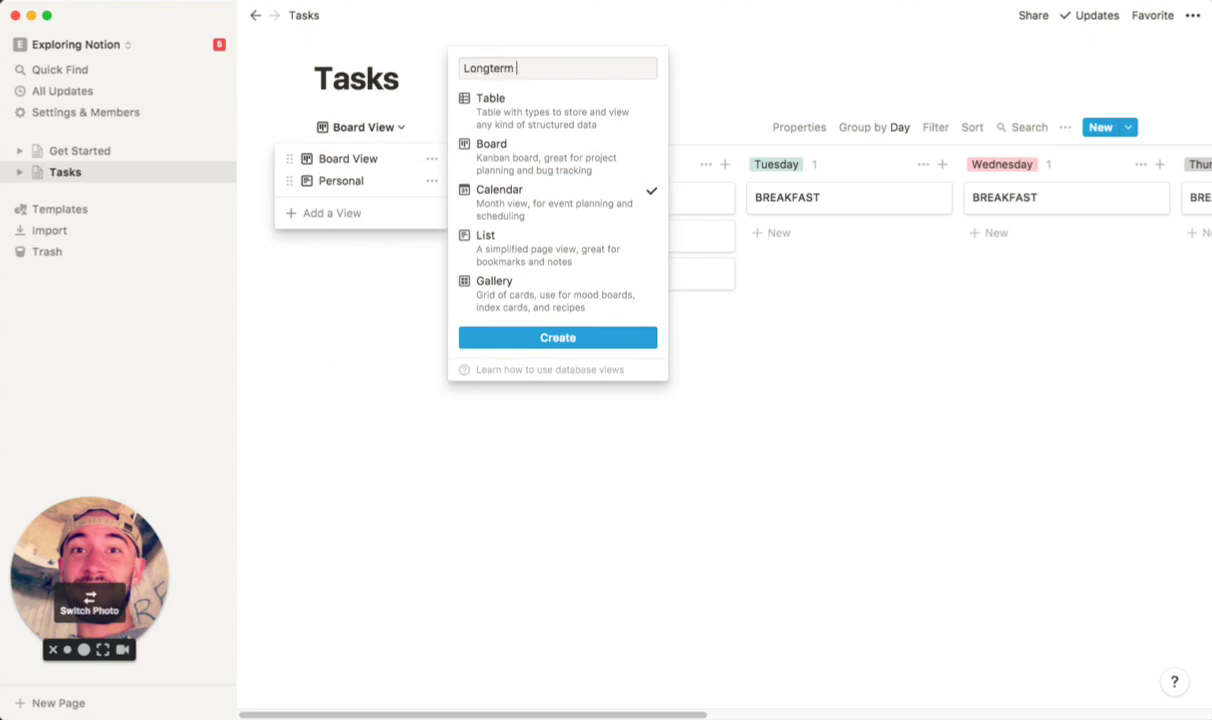
text( Tasks)
click(578, 340)
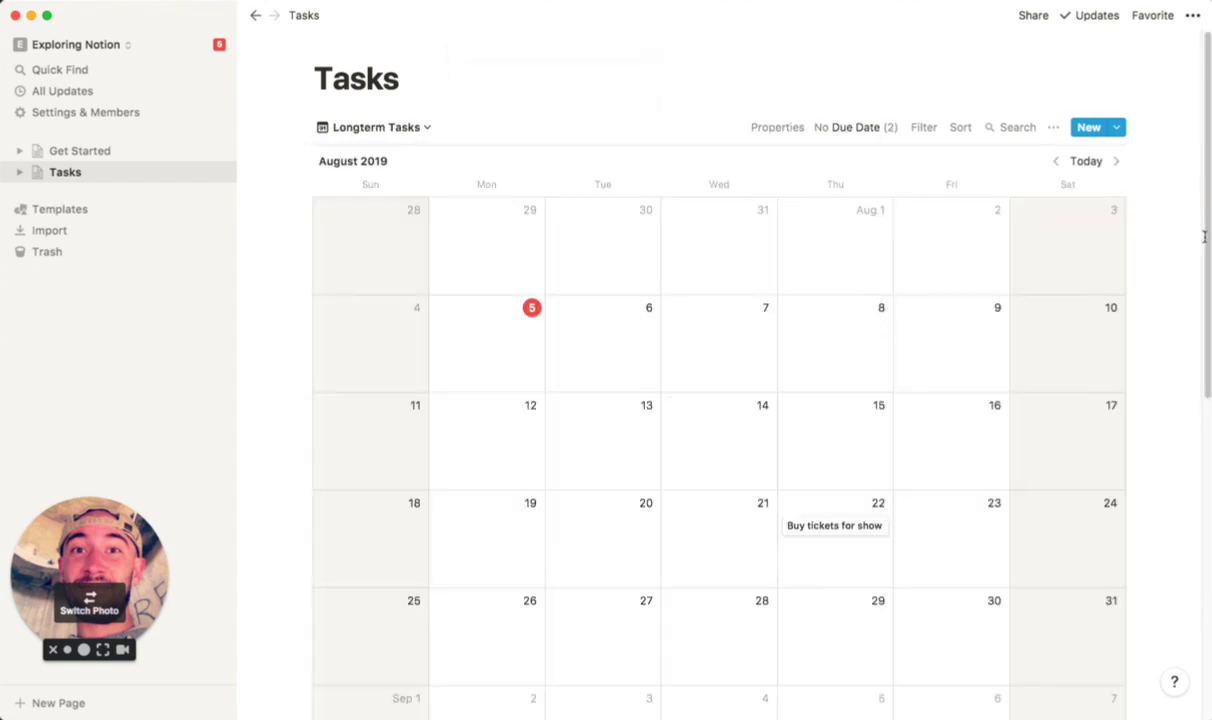
Step: Scroll through the Longterm Tasks calendar, then return to the Day-grouped Board View
scroll(1195, 380, down, 3)
scroll(1186, 388, down, 3)
scroll(1184, 300, up, 3)
scroll(1183, 287, up, 3)
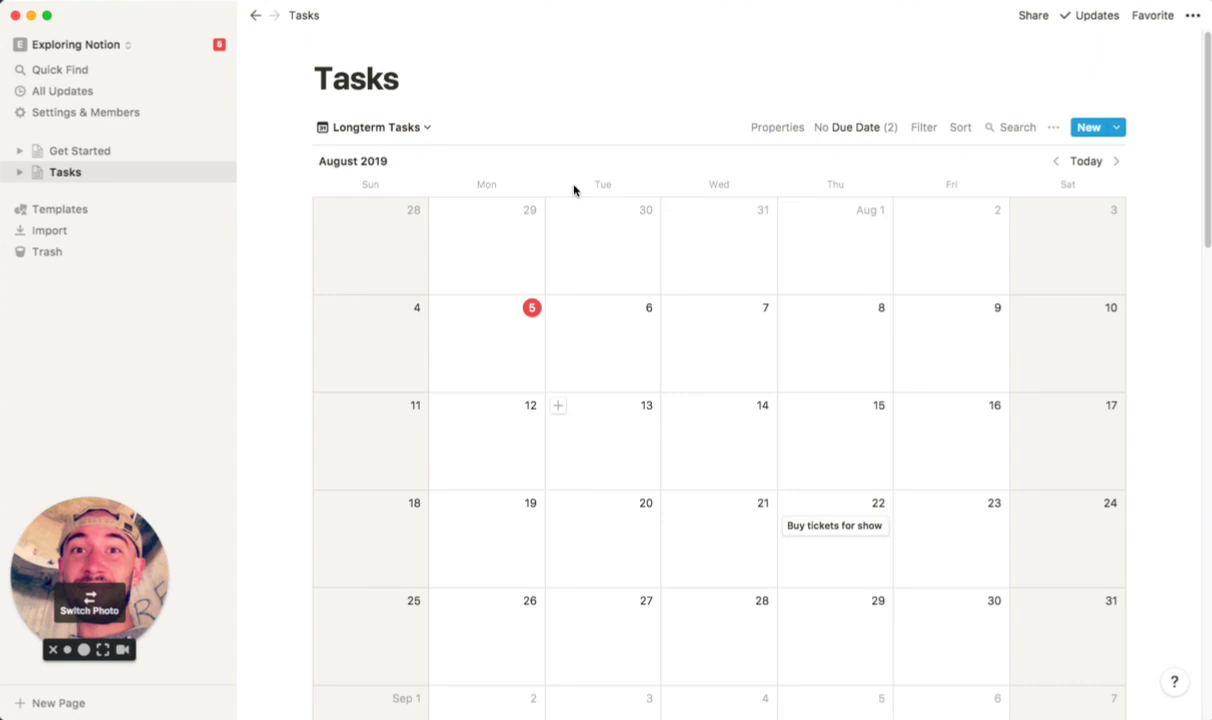
click(409, 133)
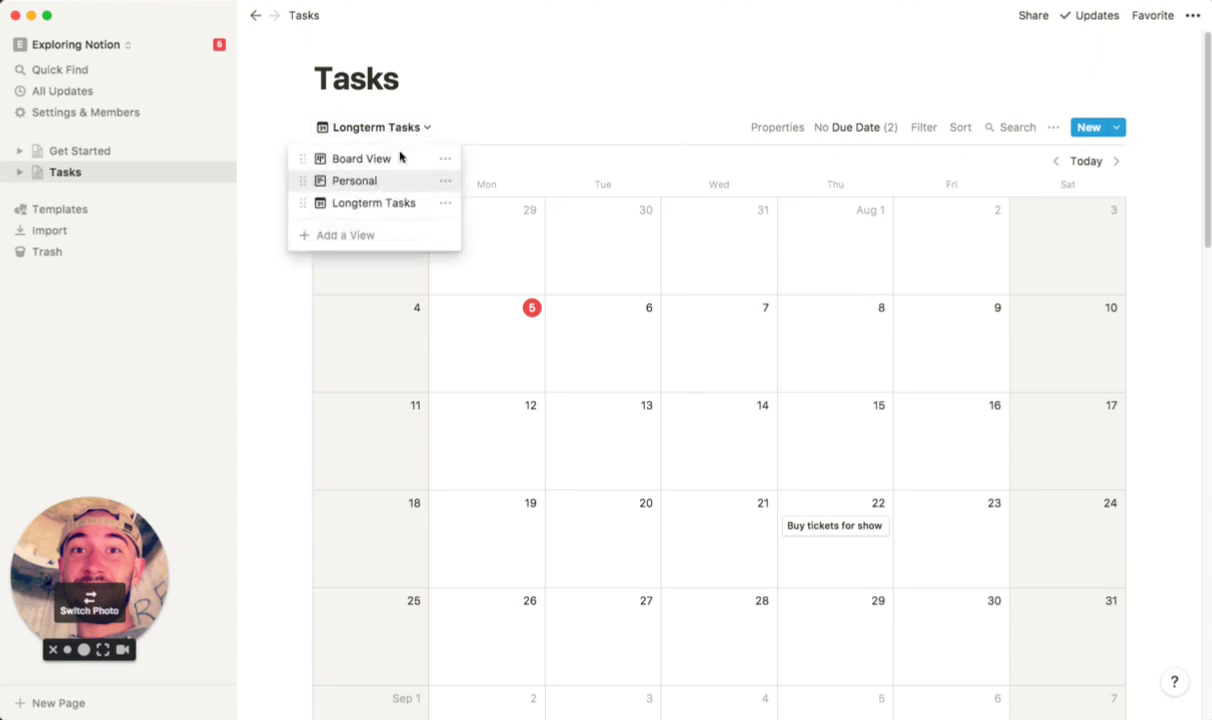
click(401, 161)
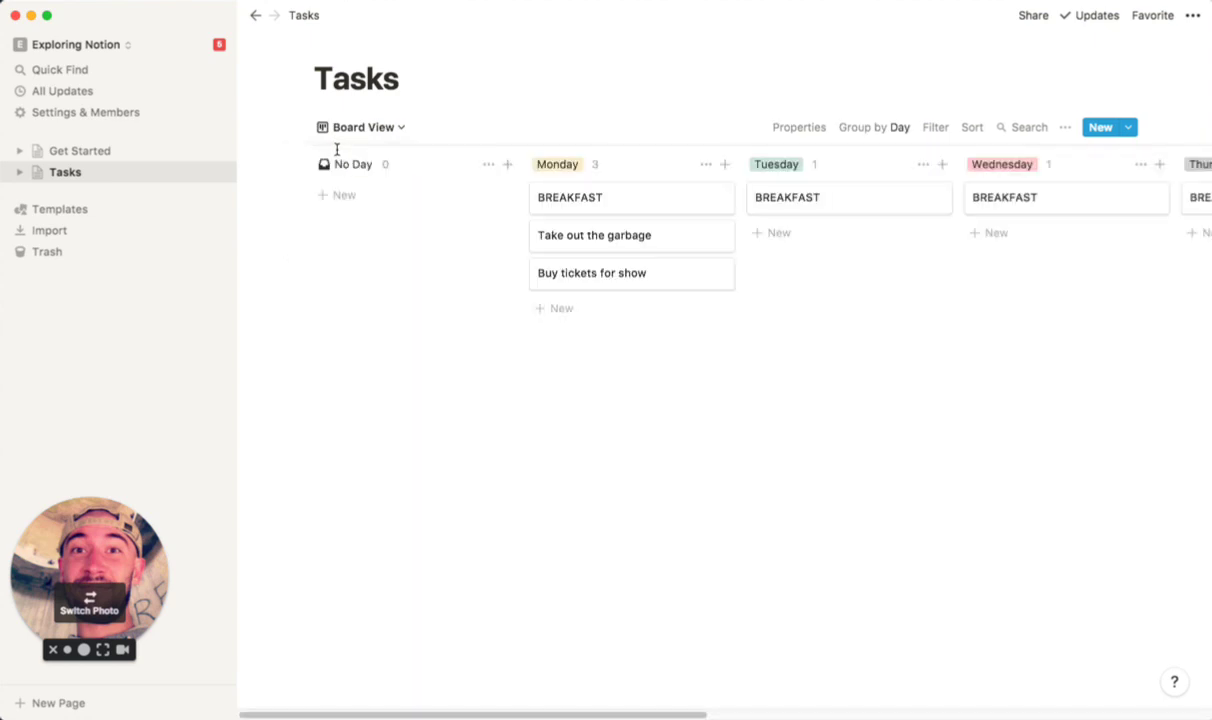